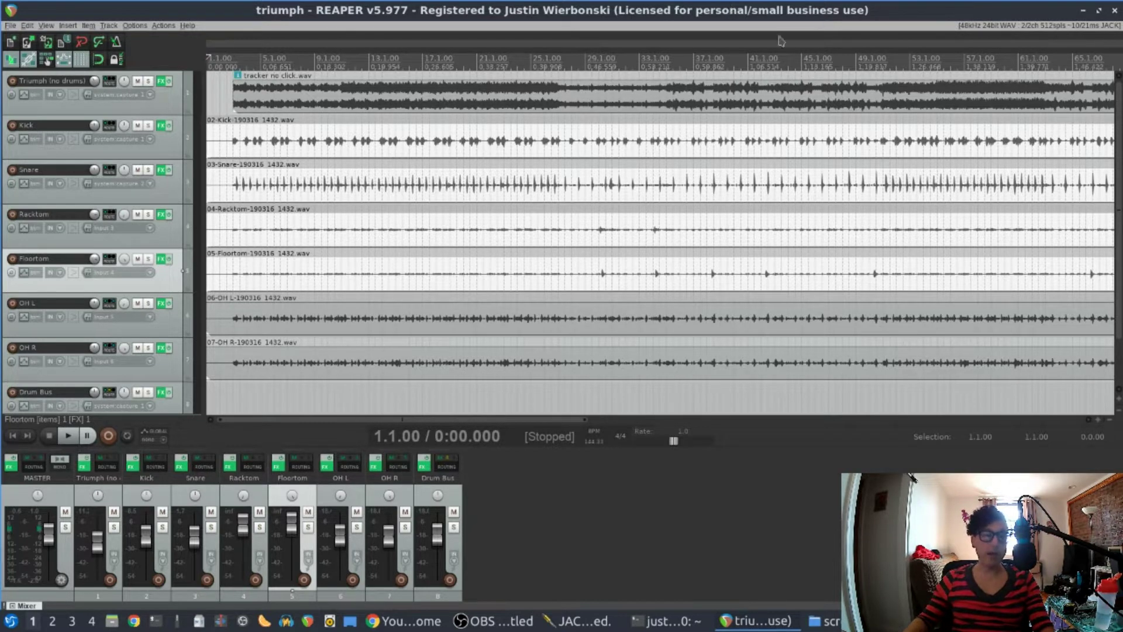
- Open REAPER's Preferences at the Plug-ins > VST settings
{"action": "left_click", "coordinate": [136, 26]}
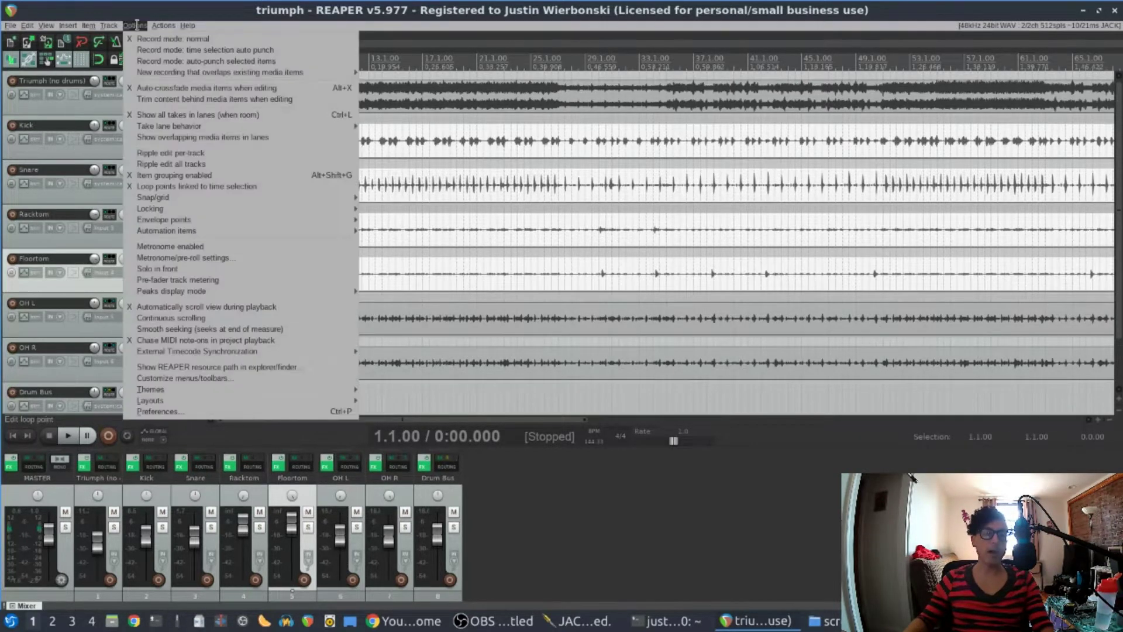
{"action": "mouse_move", "coordinate": [111, 25]}
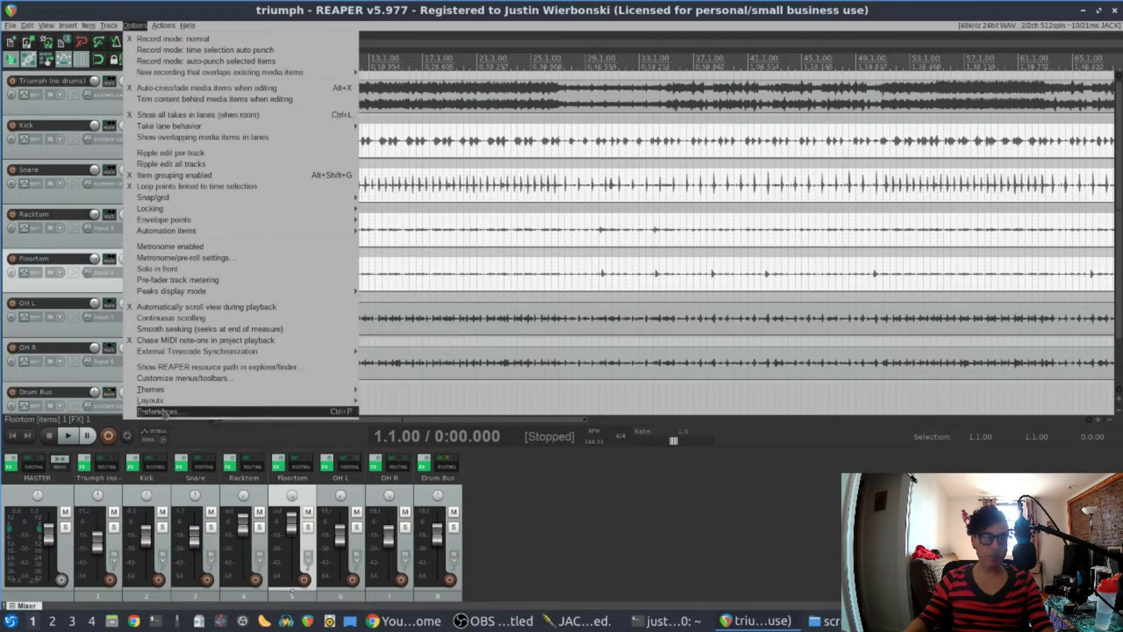
{"action": "left_click", "coordinate": [165, 413]}
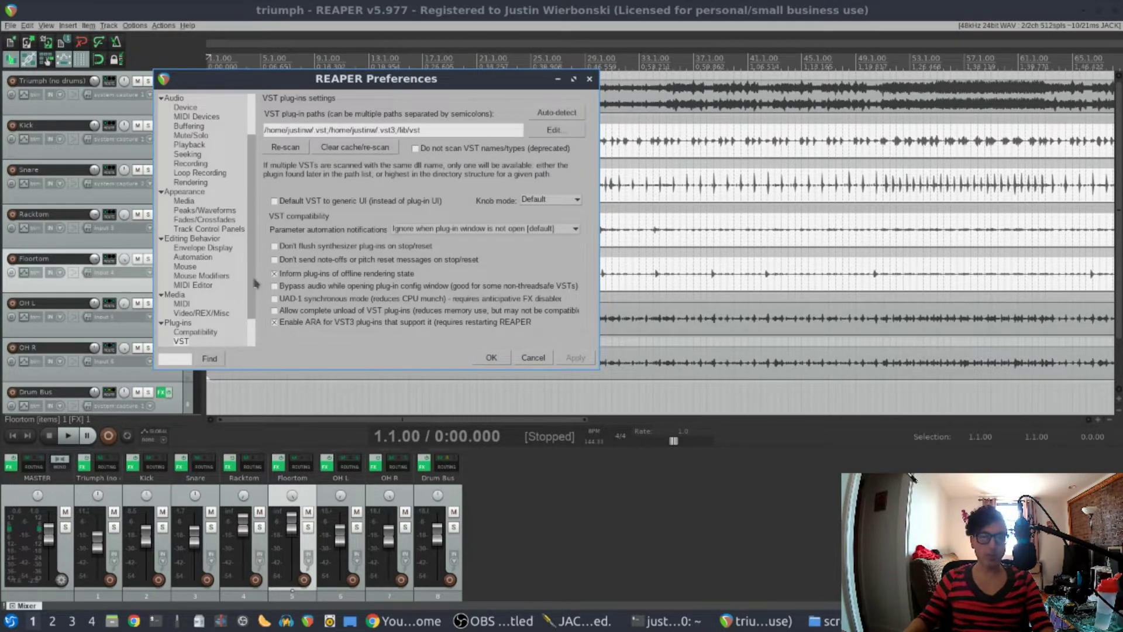
{"action": "scroll", "coordinate": [254, 282], "scroll_direction": "down", "scroll_amount": 1}
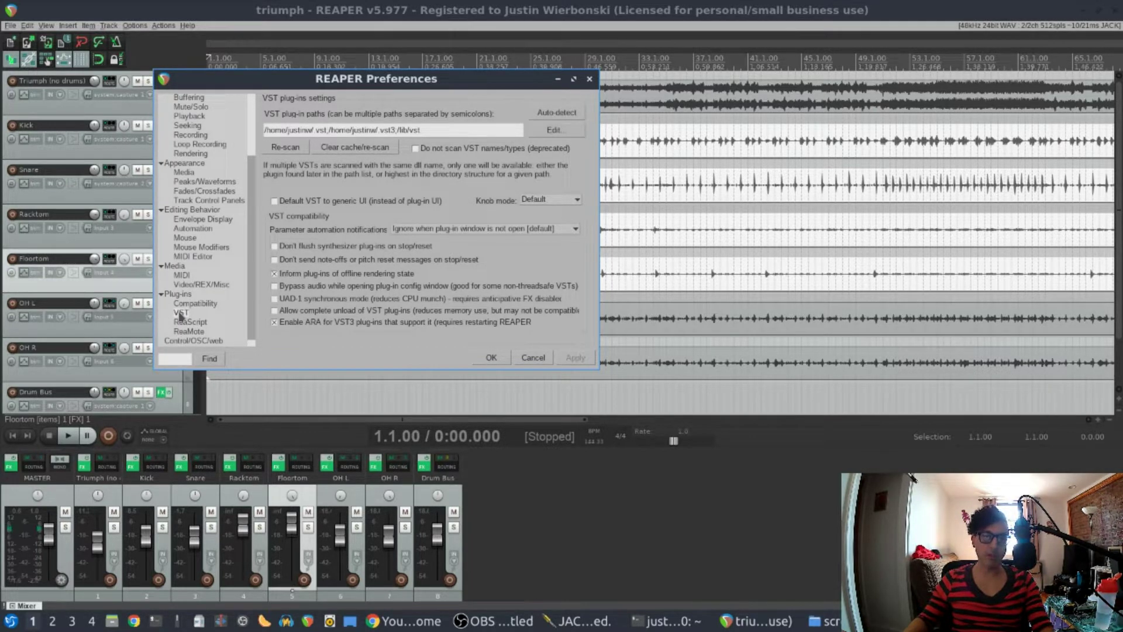
- Review the VST plug-in path text, then cancel Preferences without changing it
{"action": "left_click", "coordinate": [281, 130]}
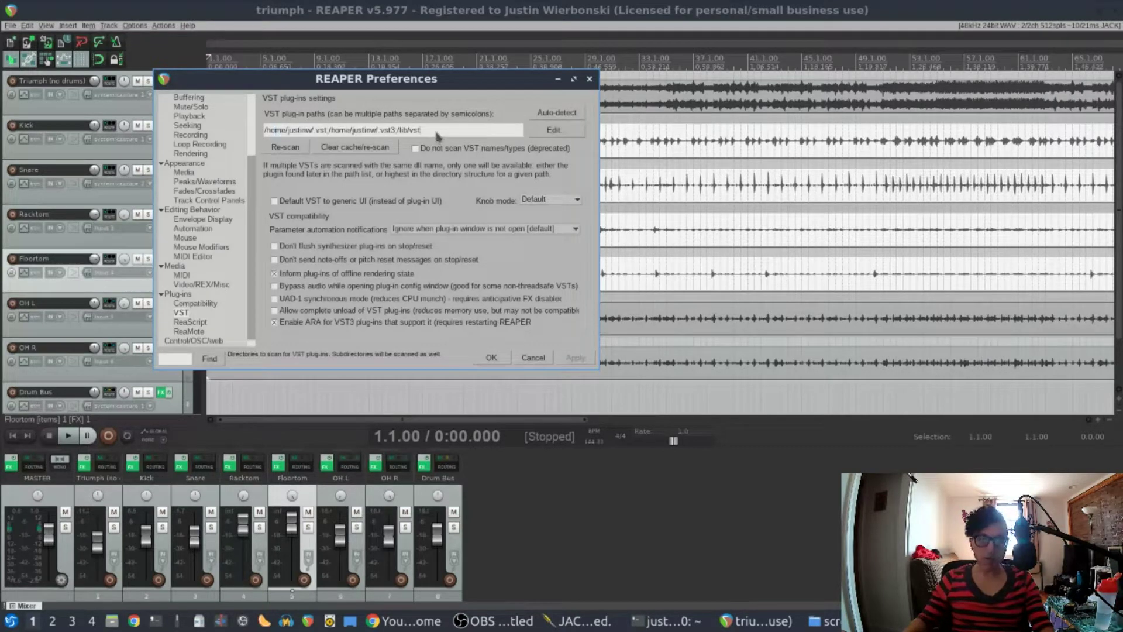
{"action": "left_click_drag", "start_coordinate": [431, 130], "coordinate": [260, 136]}
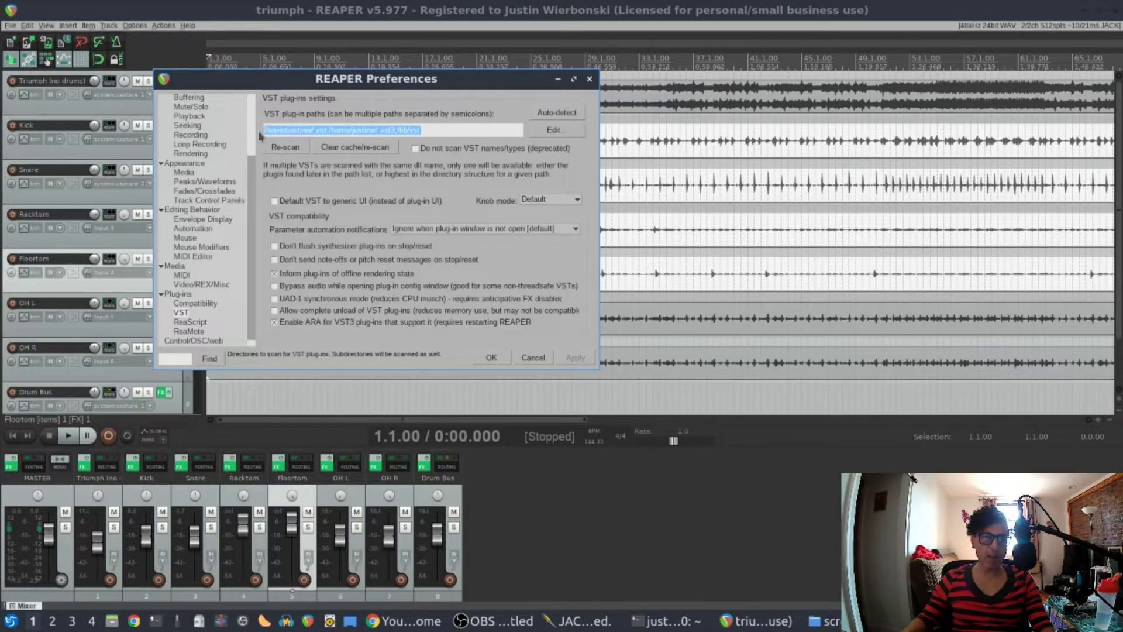
{"action": "left_click", "coordinate": [481, 133]}
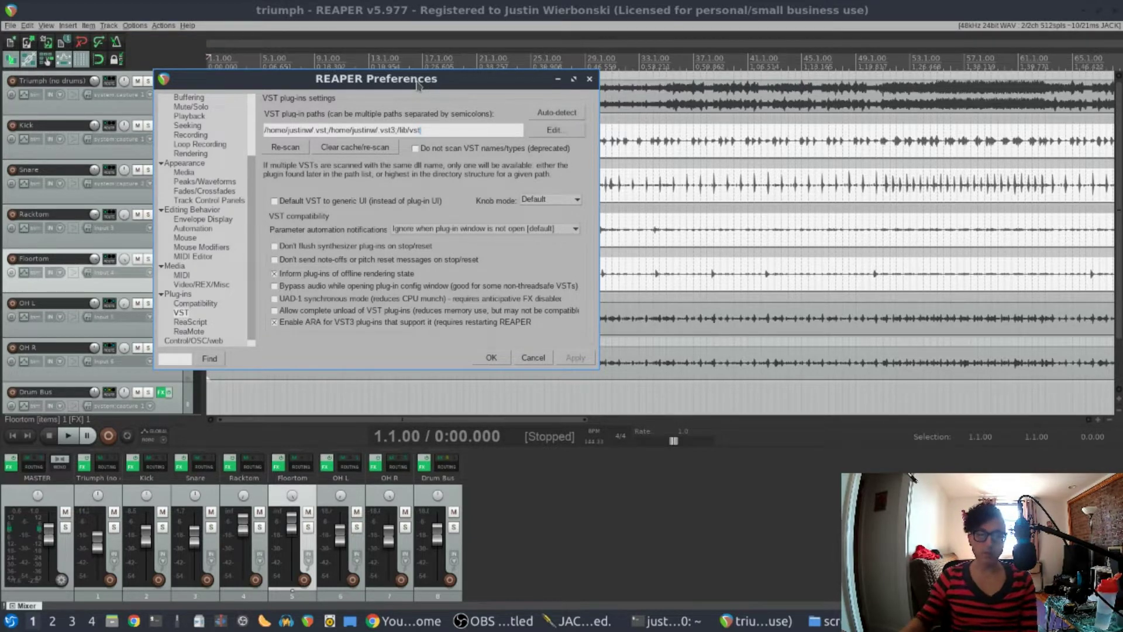
{"action": "left_click", "coordinate": [531, 356]}
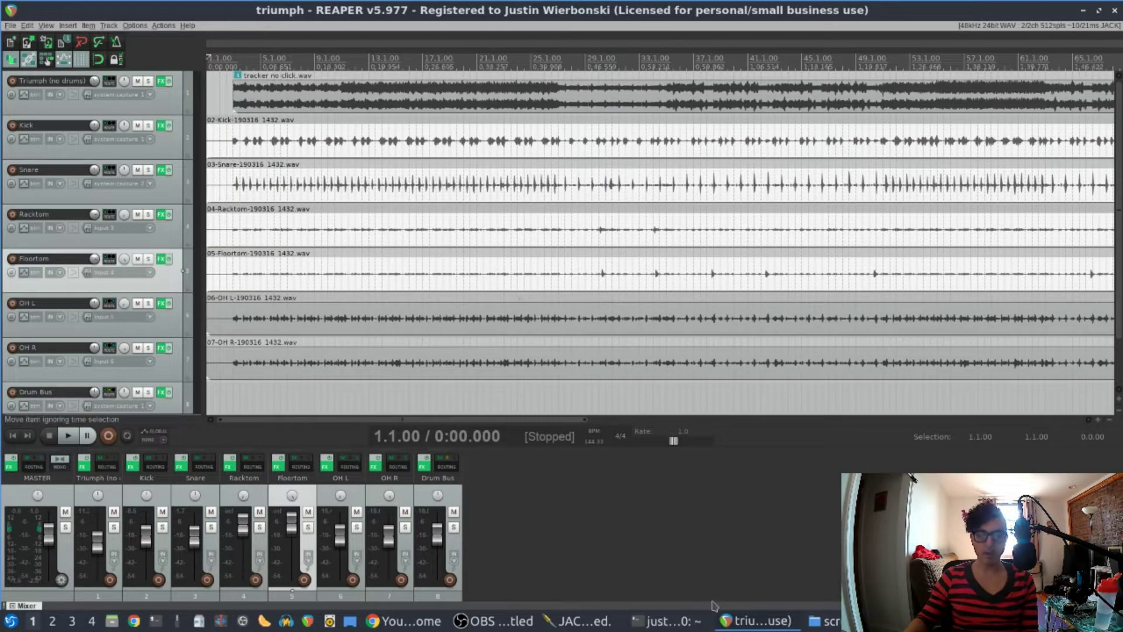
- In Terminal, fix the typo and run 'sudo apt install carla-bridge-win32 carla-bridge-wine32'
{"action": "left_click", "coordinate": [667, 620]}
{"action": "left_click_drag", "start_coordinate": [536, 91], "coordinate": [456, 79]}
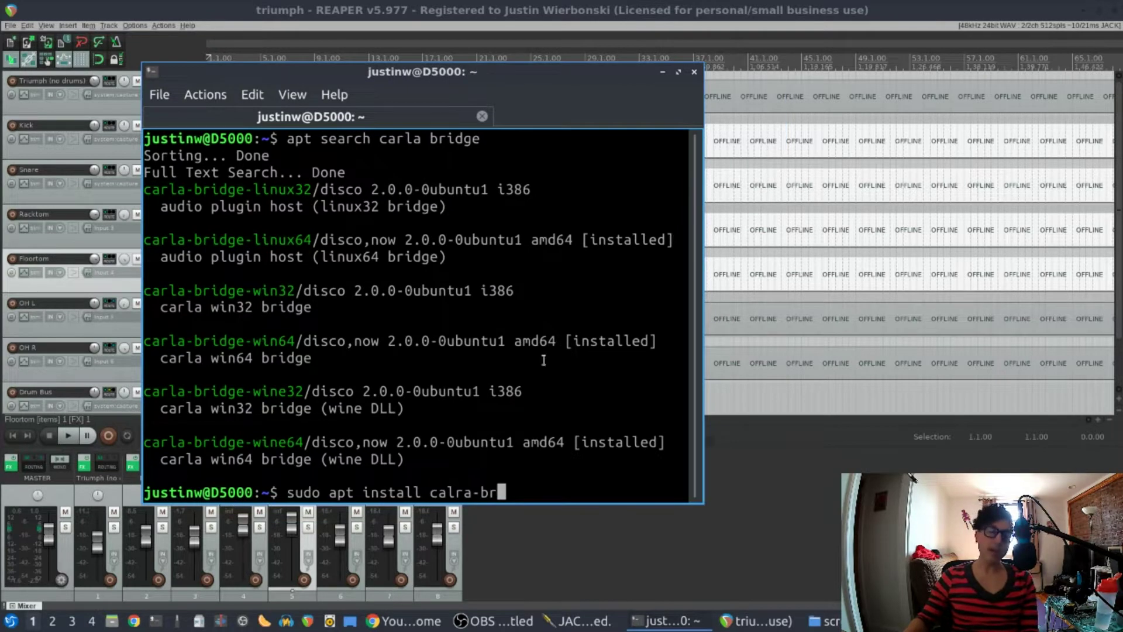
{"action": "key", "text": "BackSpace"}
{"action": "key", "text": "BackSpace"}
{"action": "key", "text": "BackSpace"}
{"action": "key", "text": "BackSpace"}
{"action": "key", "text": "BackSpace"}
{"action": "key", "text": "BackSpace"}
{"action": "key", "text": "BackSpace"}
{"action": "key", "text": "BackSpace"}
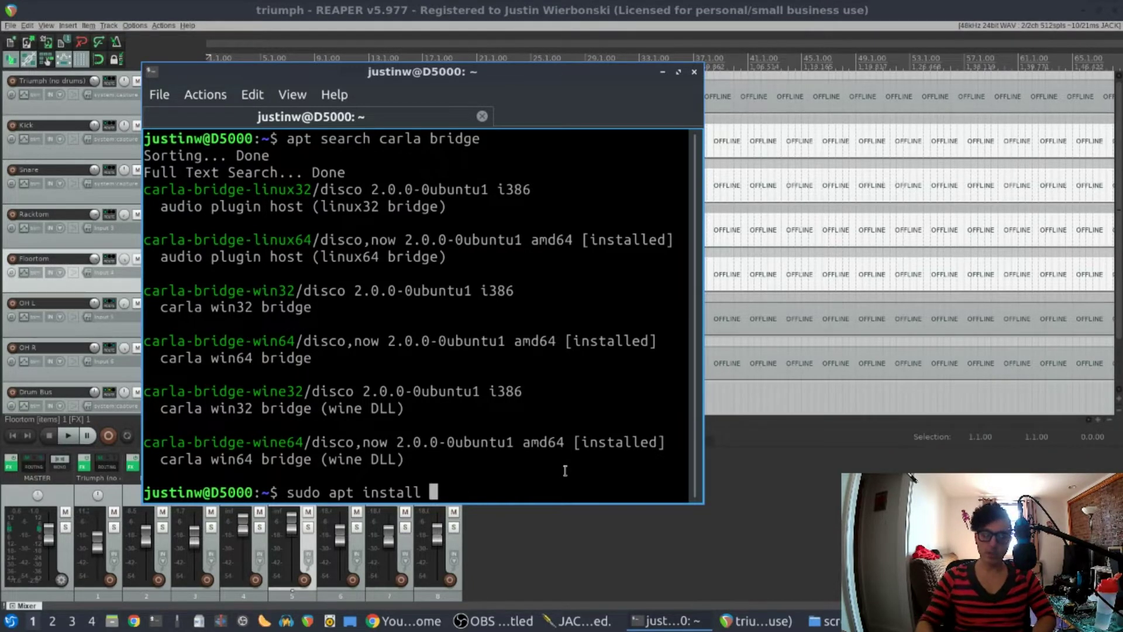
{"action": "key", "text": "Up"}
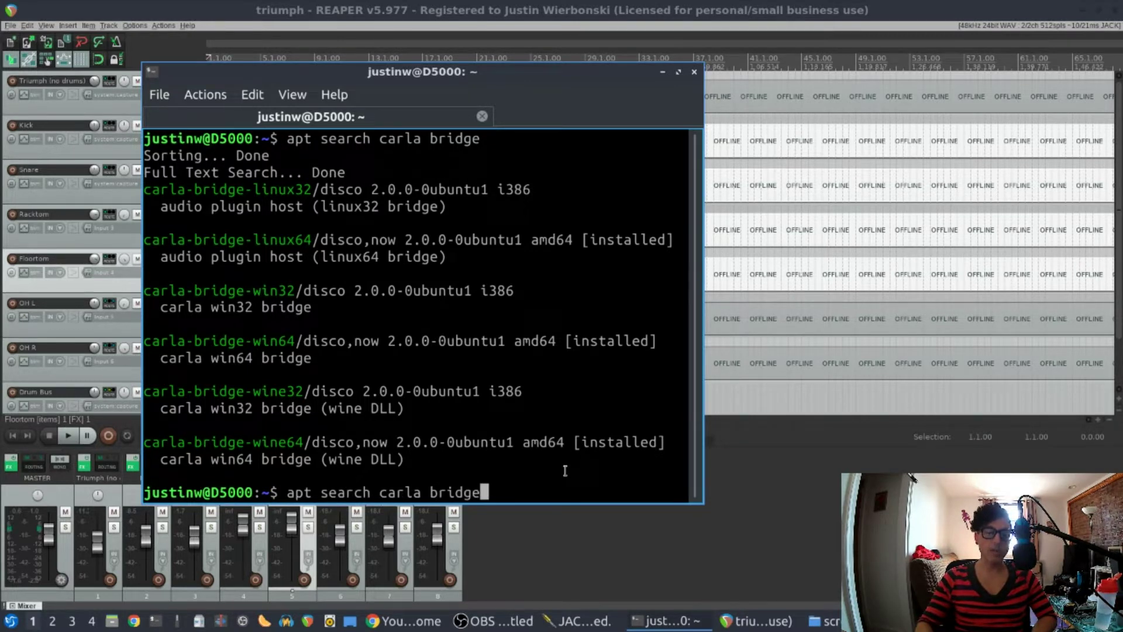
{"action": "key", "text": "Down"}
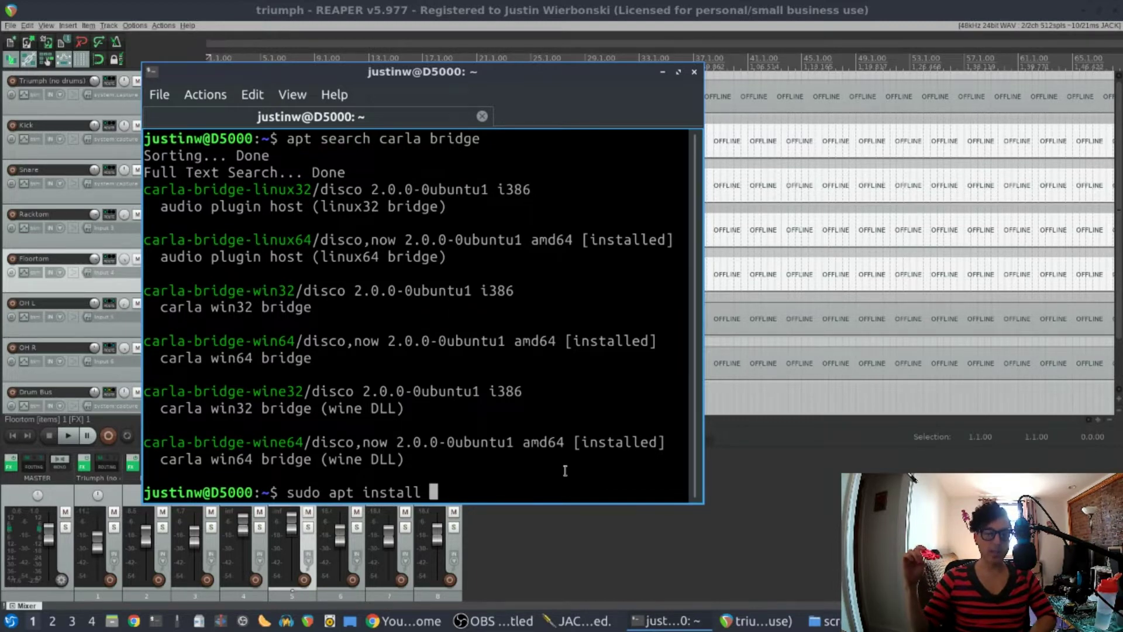
{"action": "type", "text": "c"}
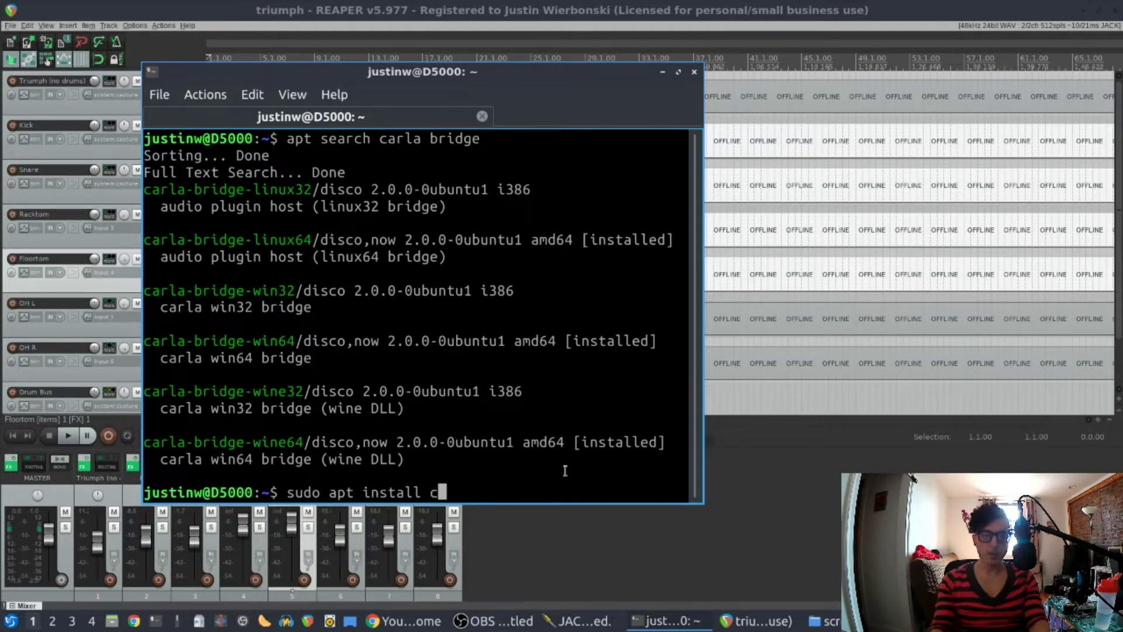
{"action": "type", "text": "arla"}
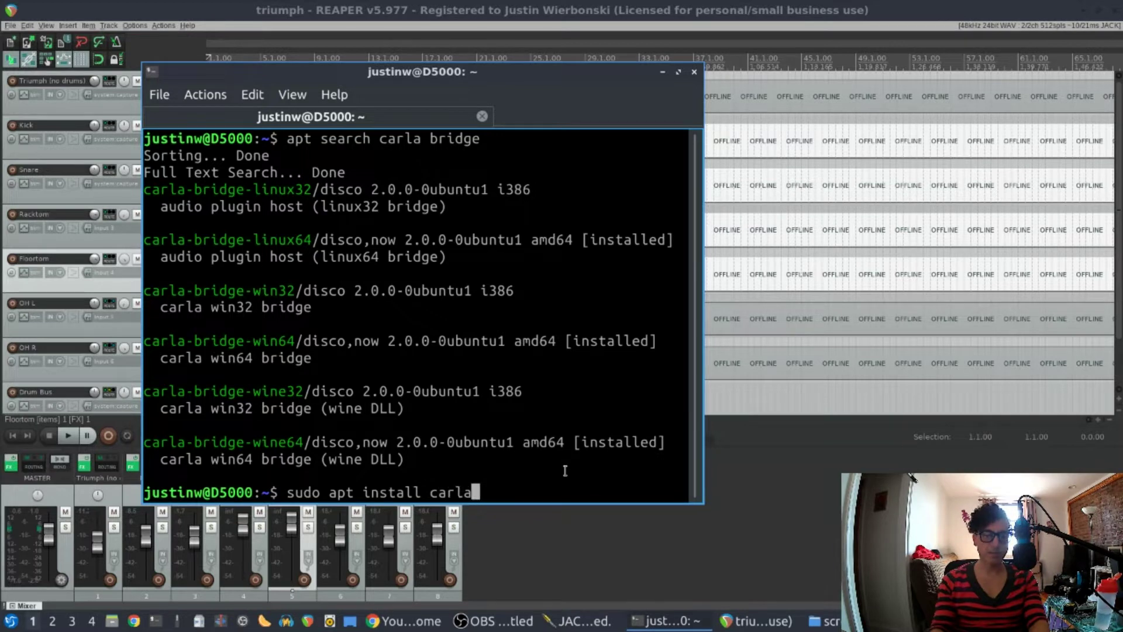
{"action": "type", "text": "-bri"}
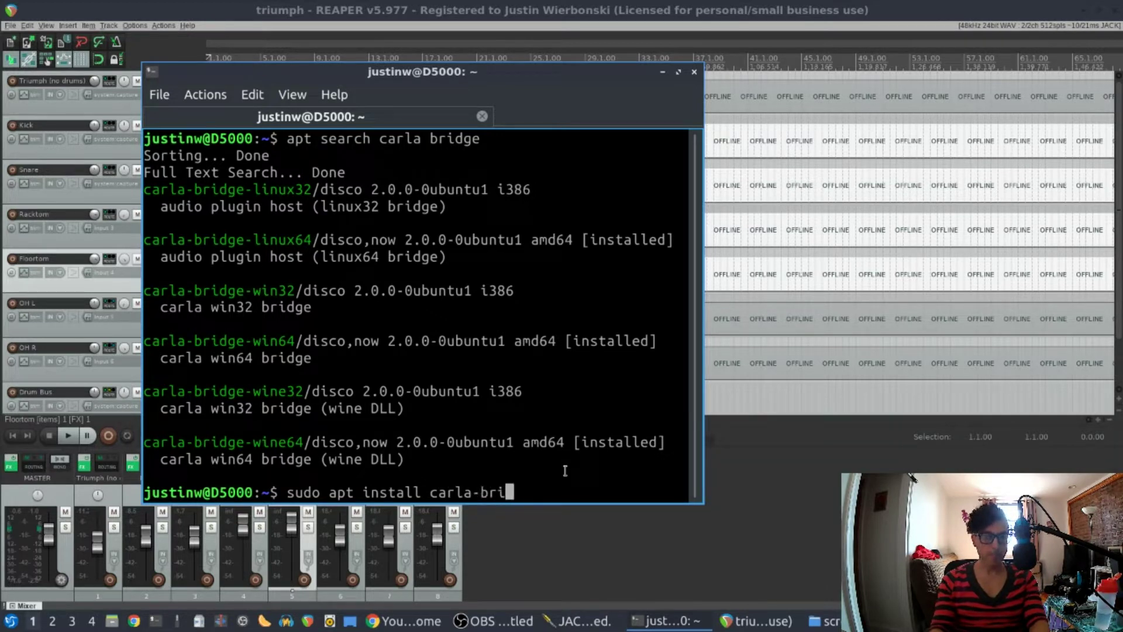
{"action": "type", "text": "dge-wi"}
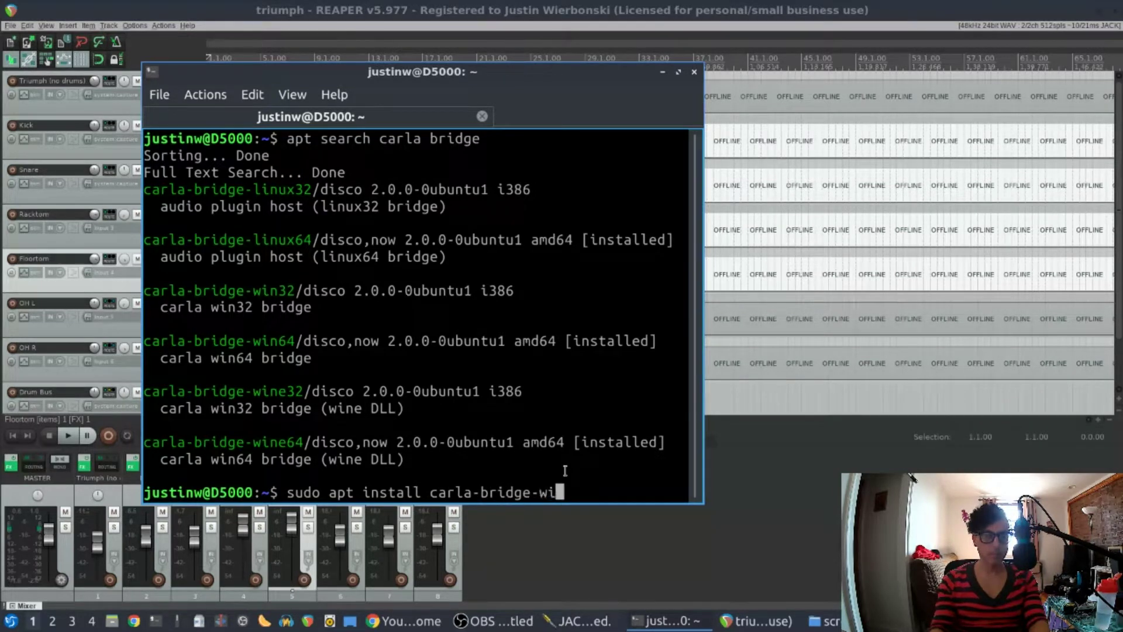
{"action": "type", "text": "n3"}
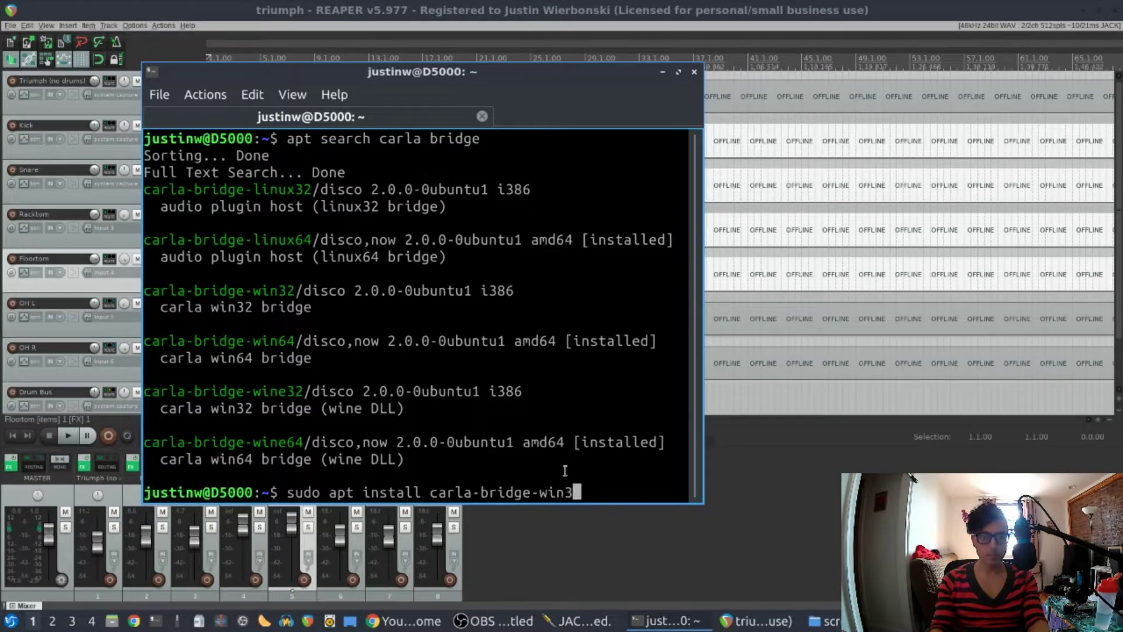
{"action": "type", "text": "2 carl"}
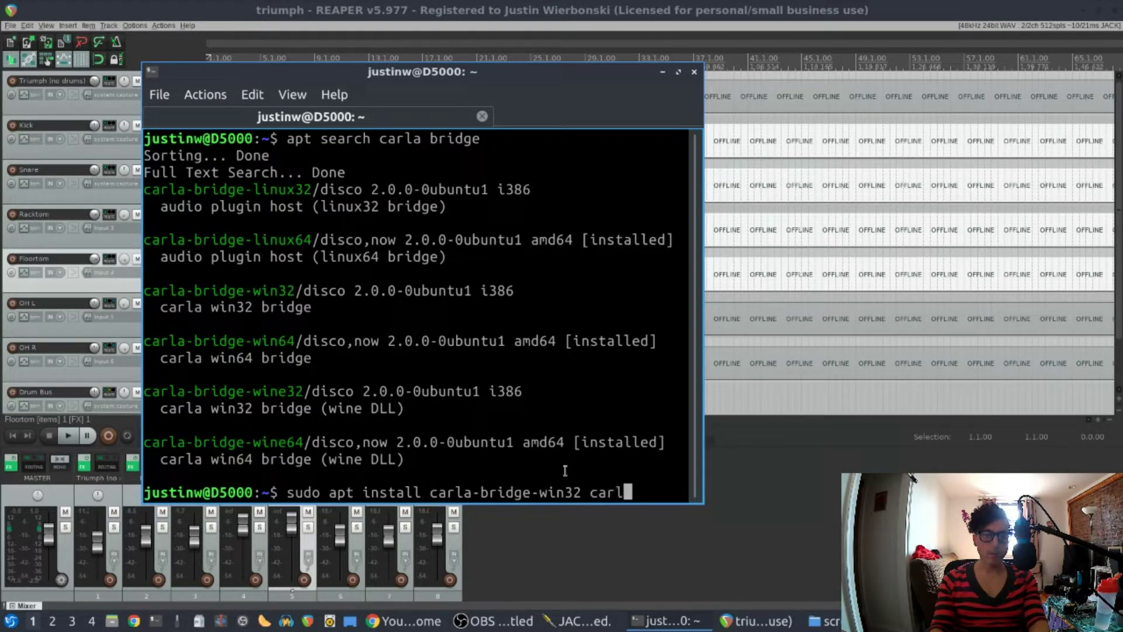
{"action": "type", "text": "a-bridge-"}
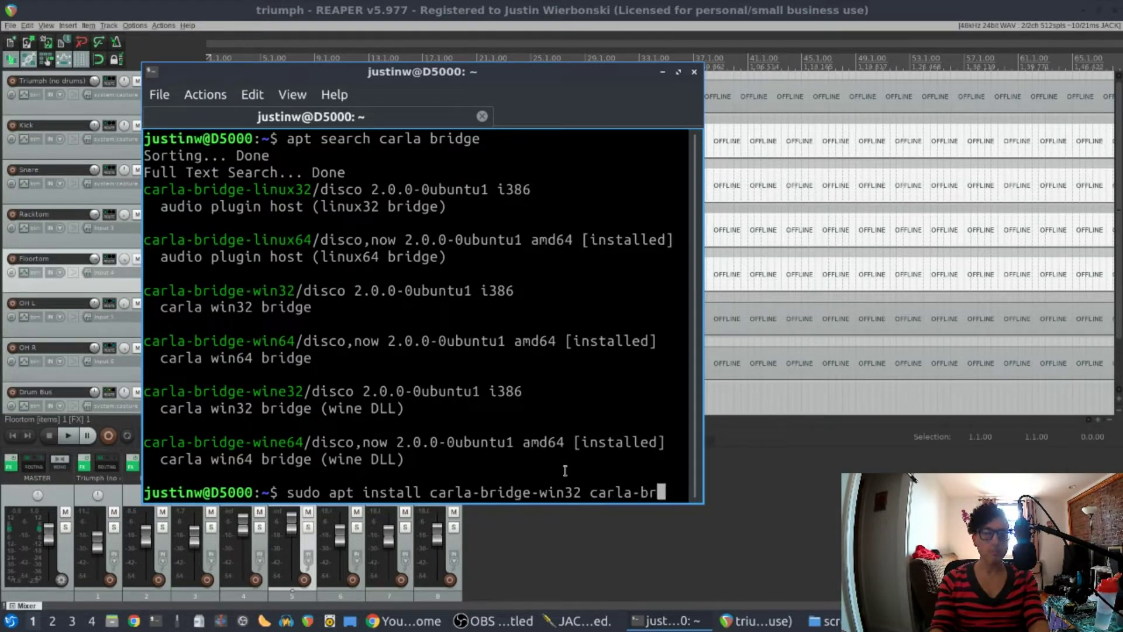
{"action": "type", "text": "wine"}
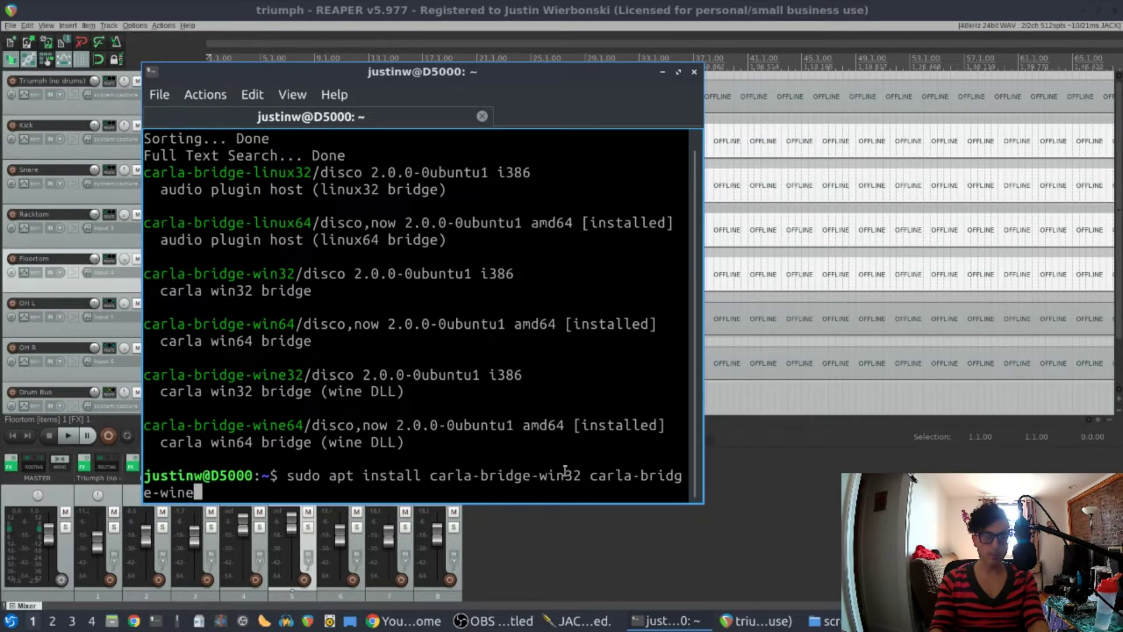
{"action": "type", "text": "32"}
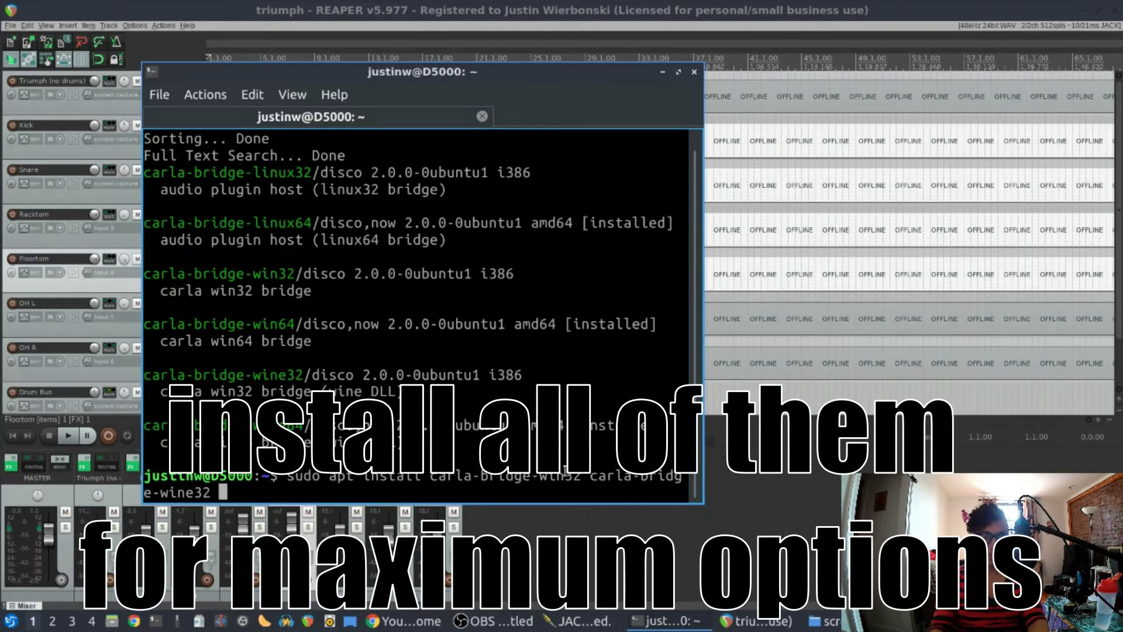
{"action": "key", "text": "Return"}
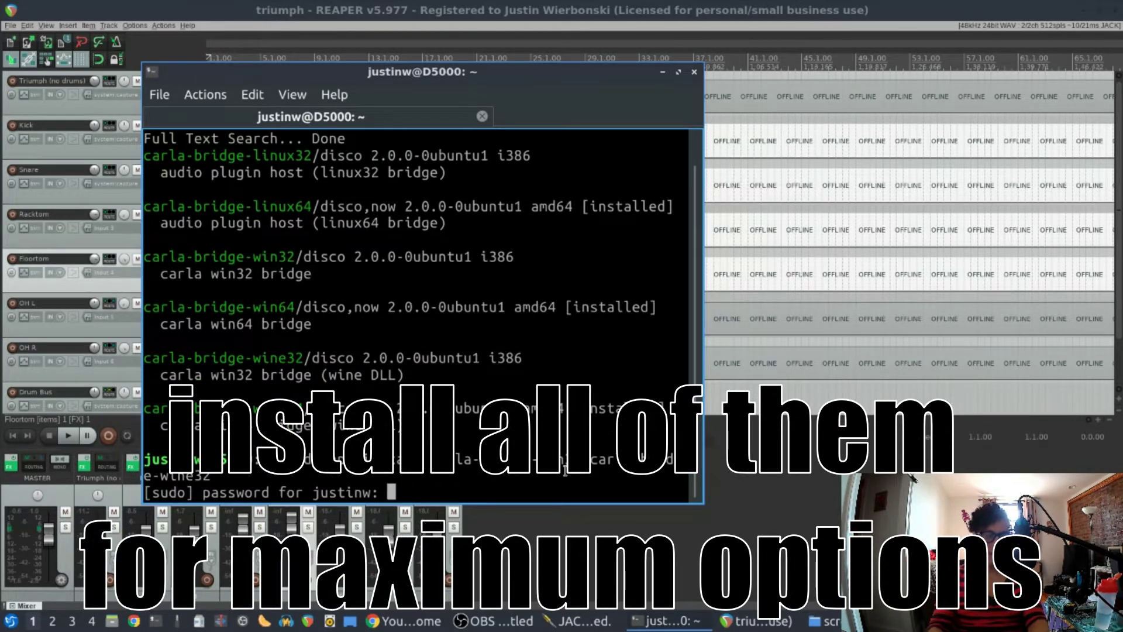
- Enter the sudo account password to install carla-bridge-win32 and carla-bridge-wine32
{"action": "key", "text": "Return"}
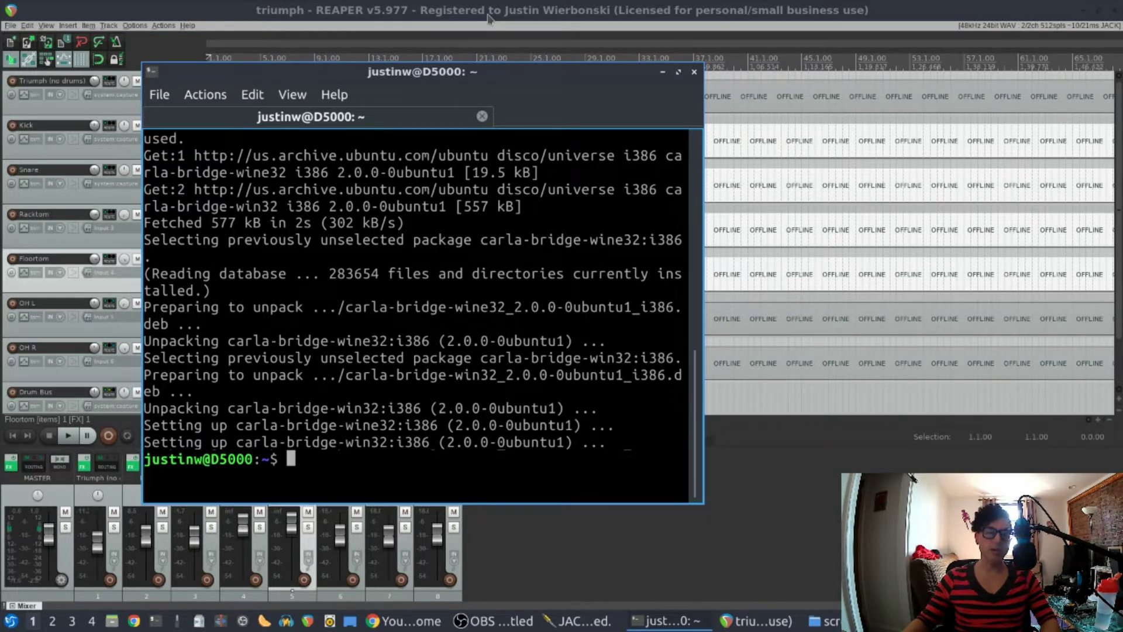
- Confirm /lib/vst contains only carla.vst in the file manager, then return to REAPER
{"action": "key", "text": "alt+Tab"}
{"action": "left_click", "coordinate": [279, 273]}
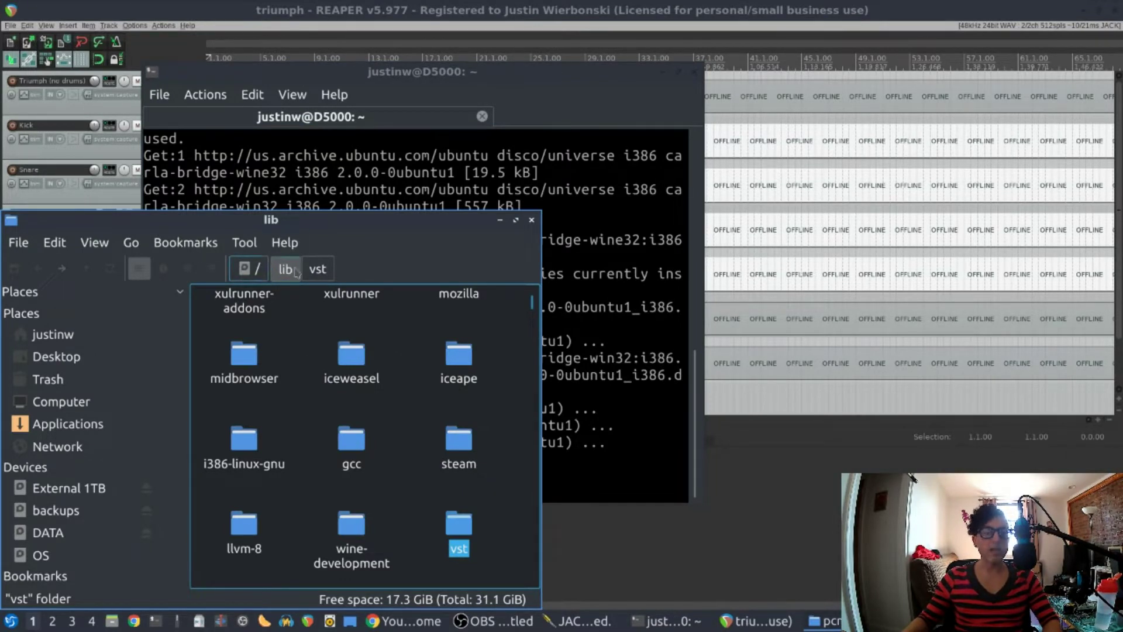
{"action": "left_click", "coordinate": [318, 271]}
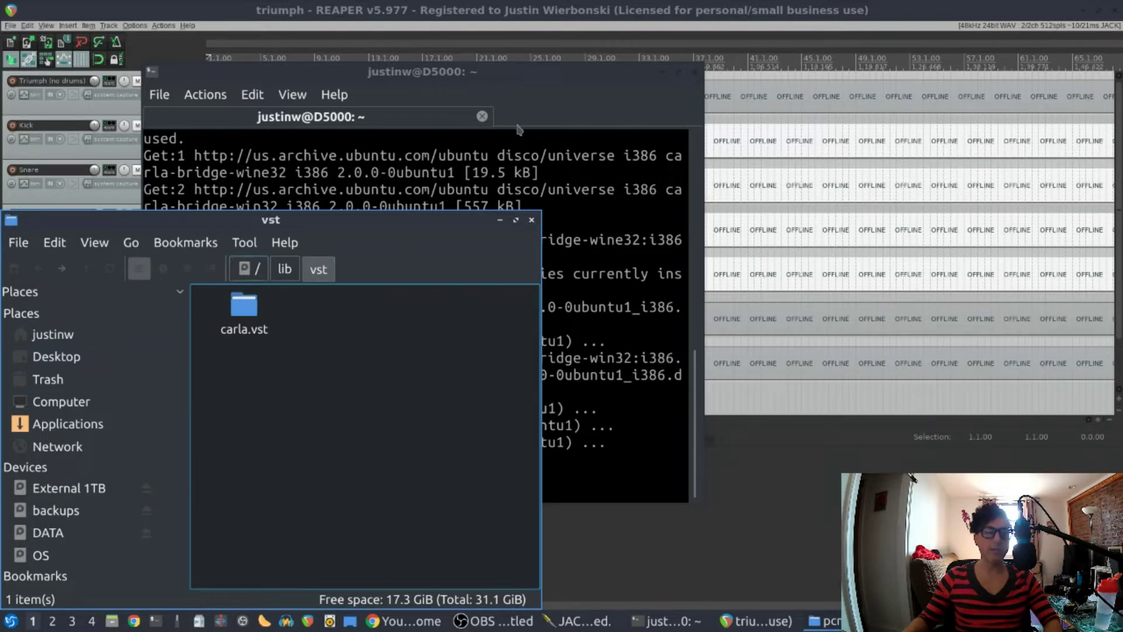
{"action": "left_click", "coordinate": [539, 6]}
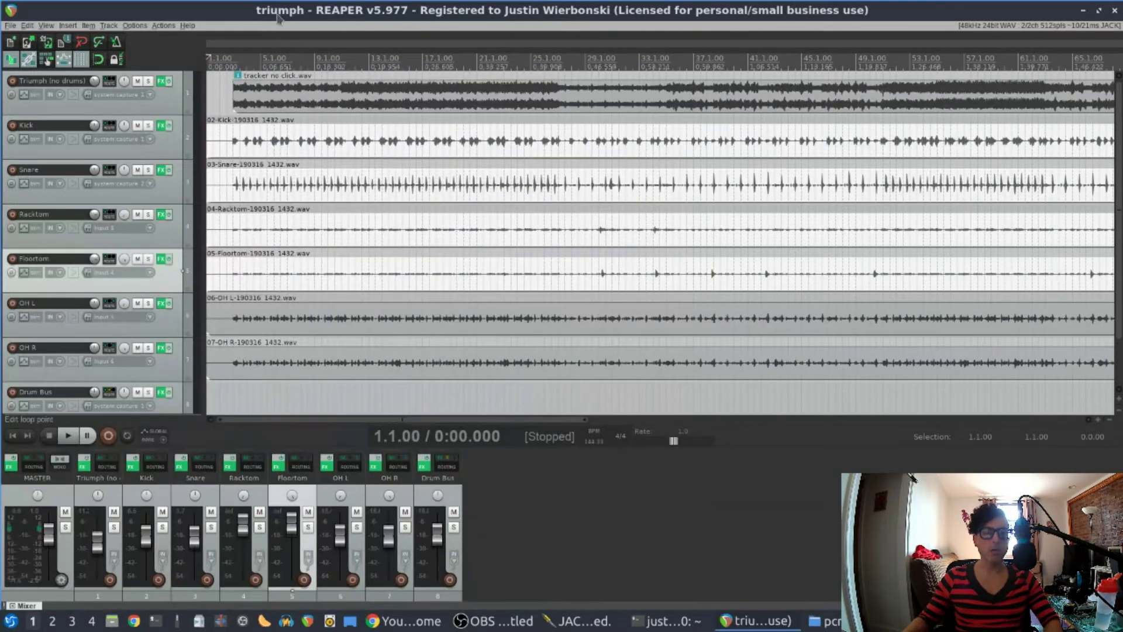
{"action": "left_click", "coordinate": [135, 25]}
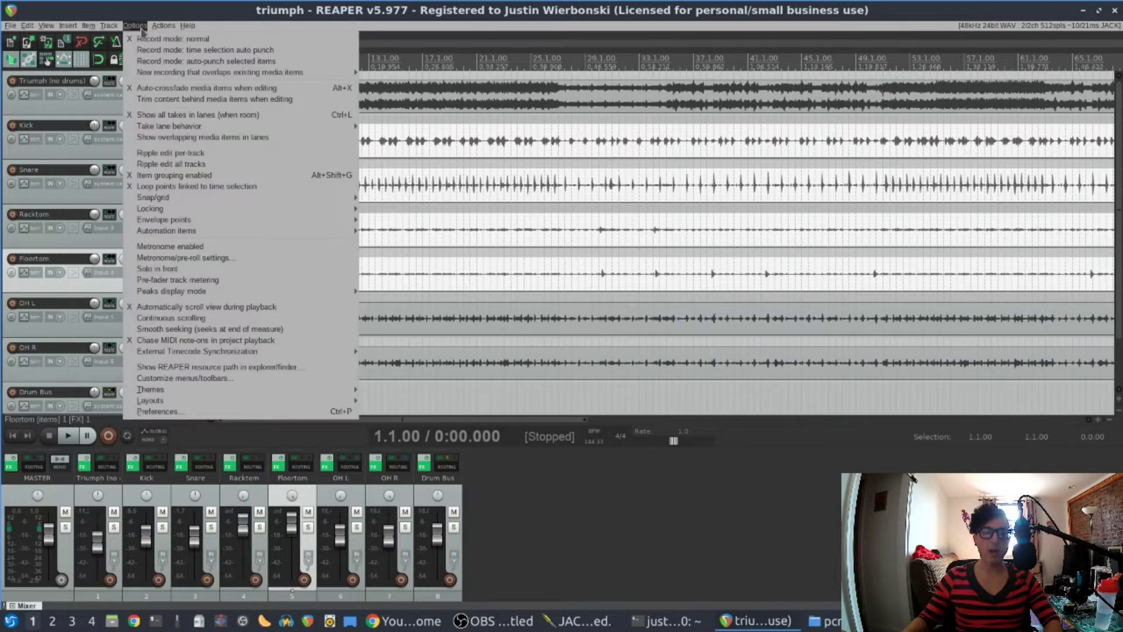
{"action": "left_click", "coordinate": [205, 412]}
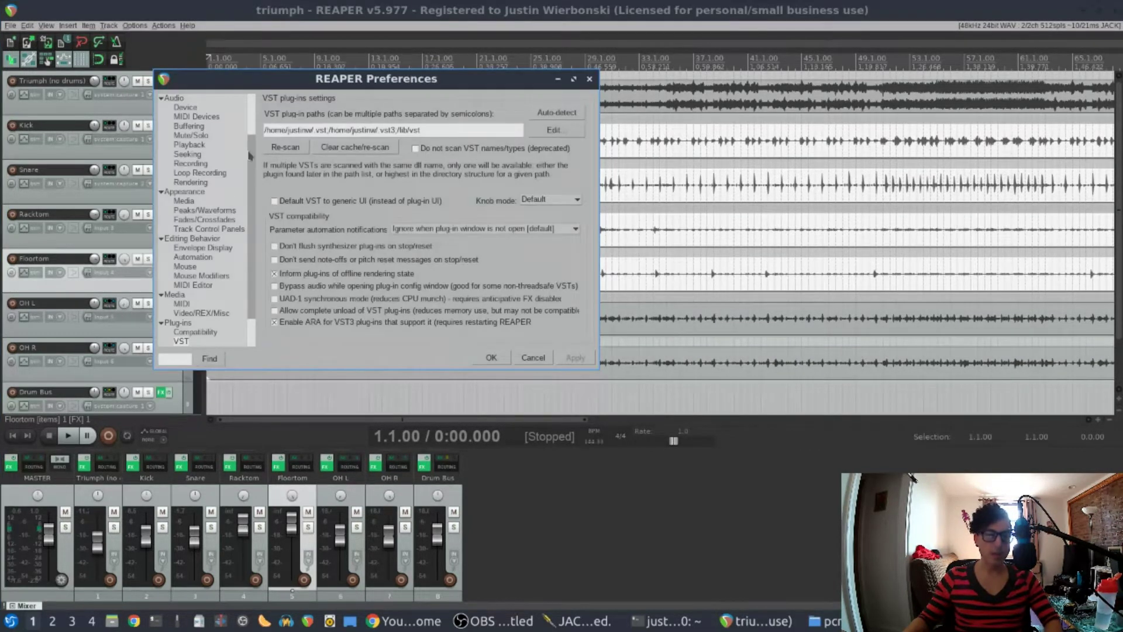
{"action": "left_click", "coordinate": [433, 130]}
{"action": "left_click_drag", "start_coordinate": [433, 130], "coordinate": [402, 131]}
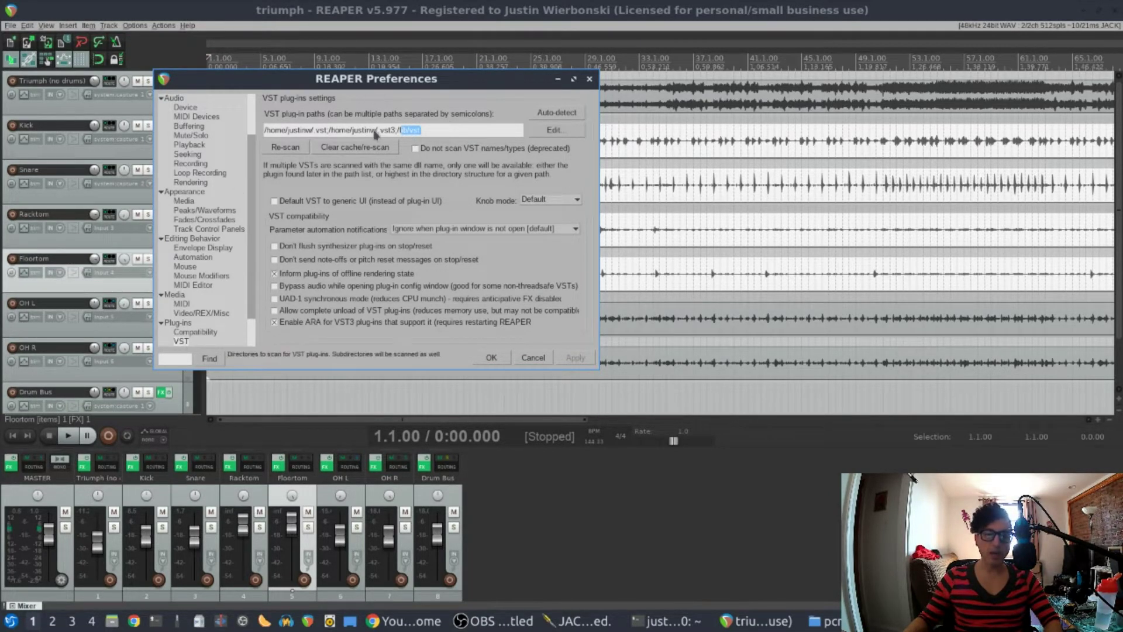
{"action": "left_click", "coordinate": [441, 130]}
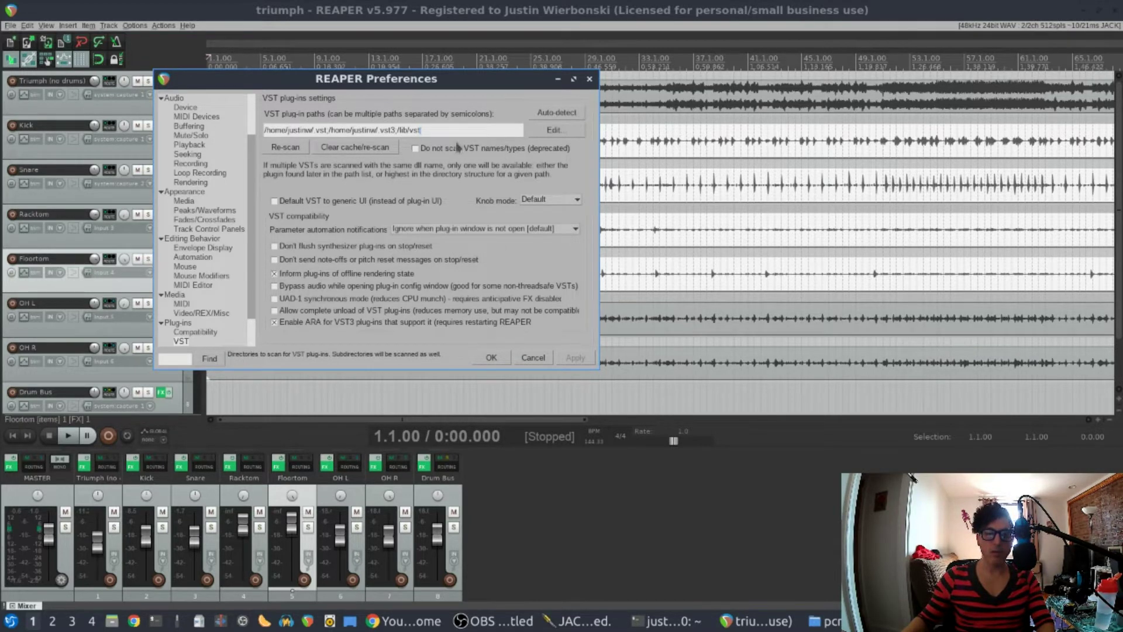
{"action": "left_click", "coordinate": [491, 358]}
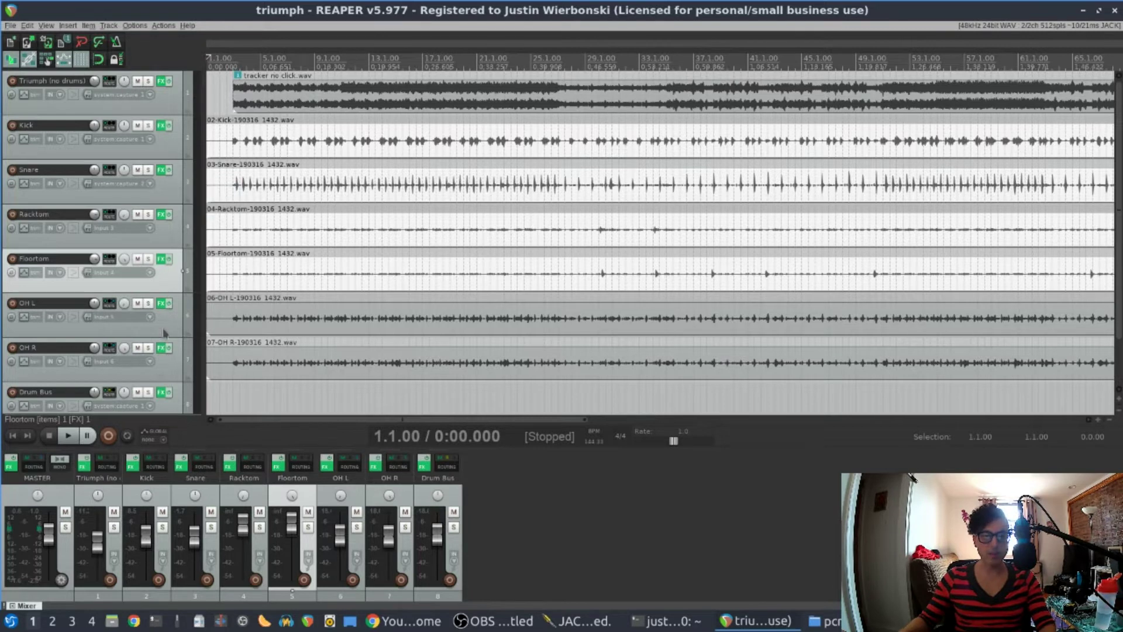
{"action": "left_click", "coordinate": [161, 125]}
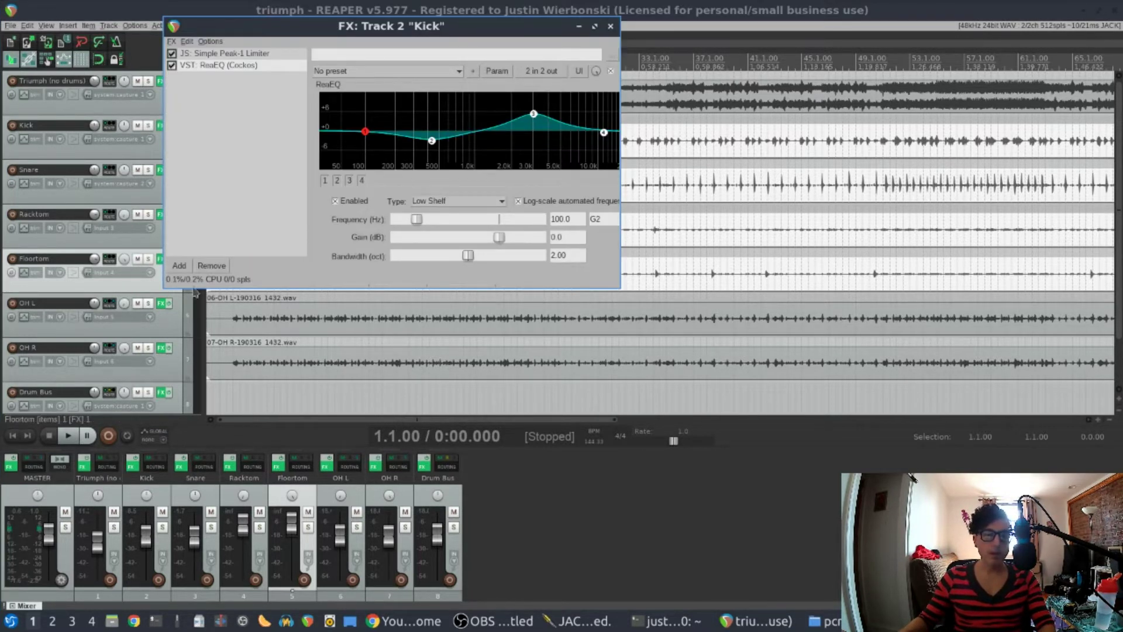
- Add VSTi Carla-Rack (falkTX) to the Kick track's FX chain after the limiter and ReaEQ
{"action": "left_click", "coordinate": [179, 265]}
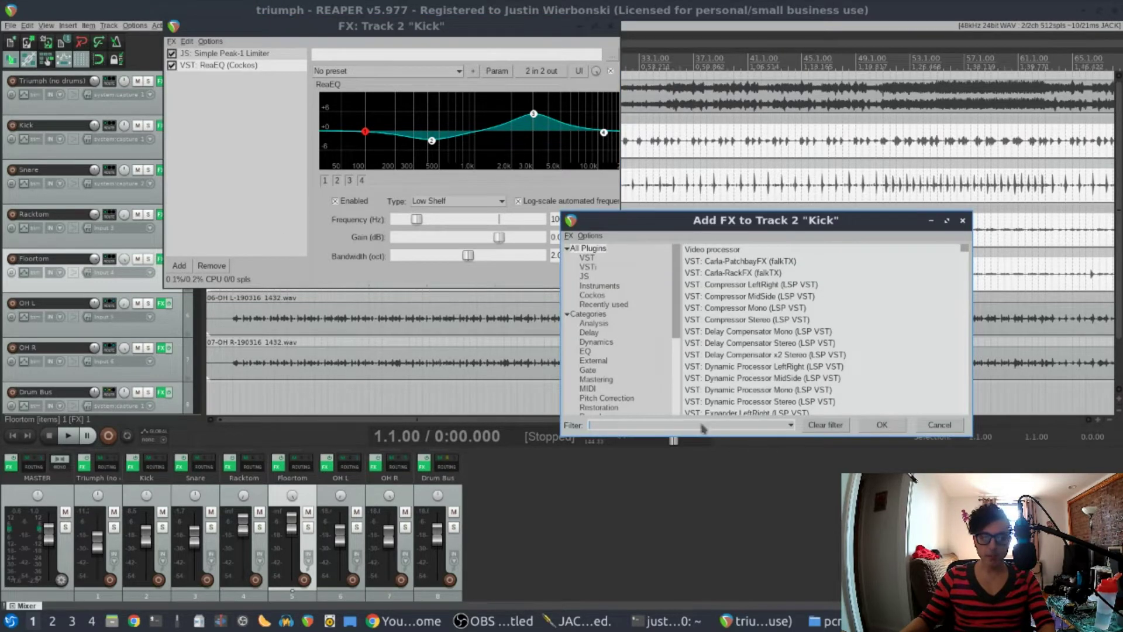
{"action": "type", "text": "j"}
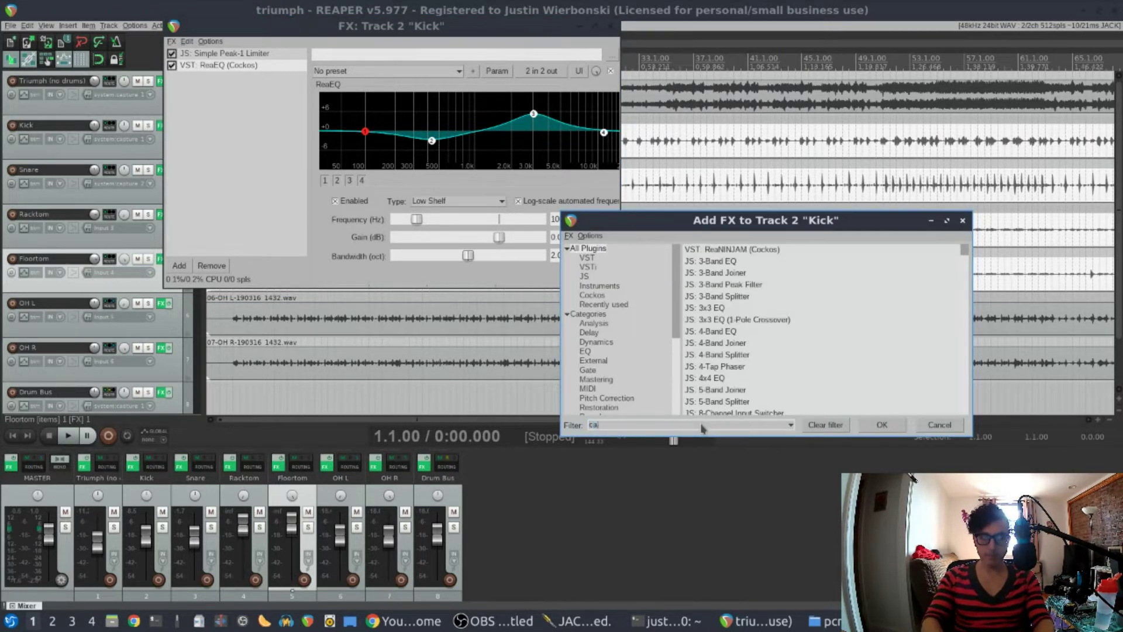
{"action": "type", "text": "arla"}
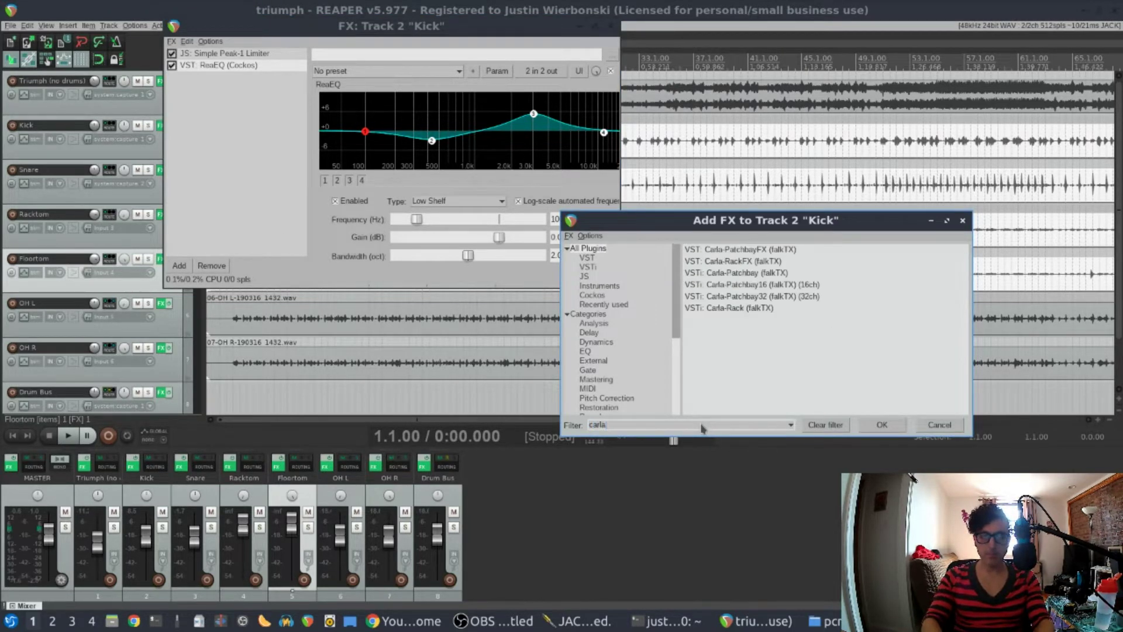
{"action": "left_click", "coordinate": [721, 309]}
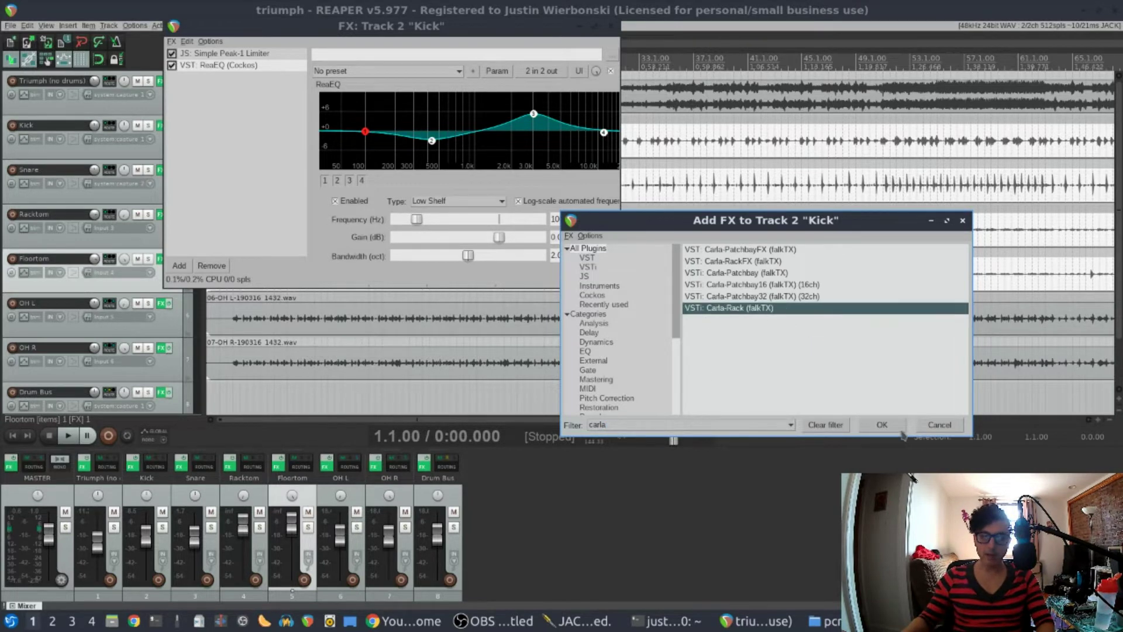
{"action": "left_click", "coordinate": [882, 426]}
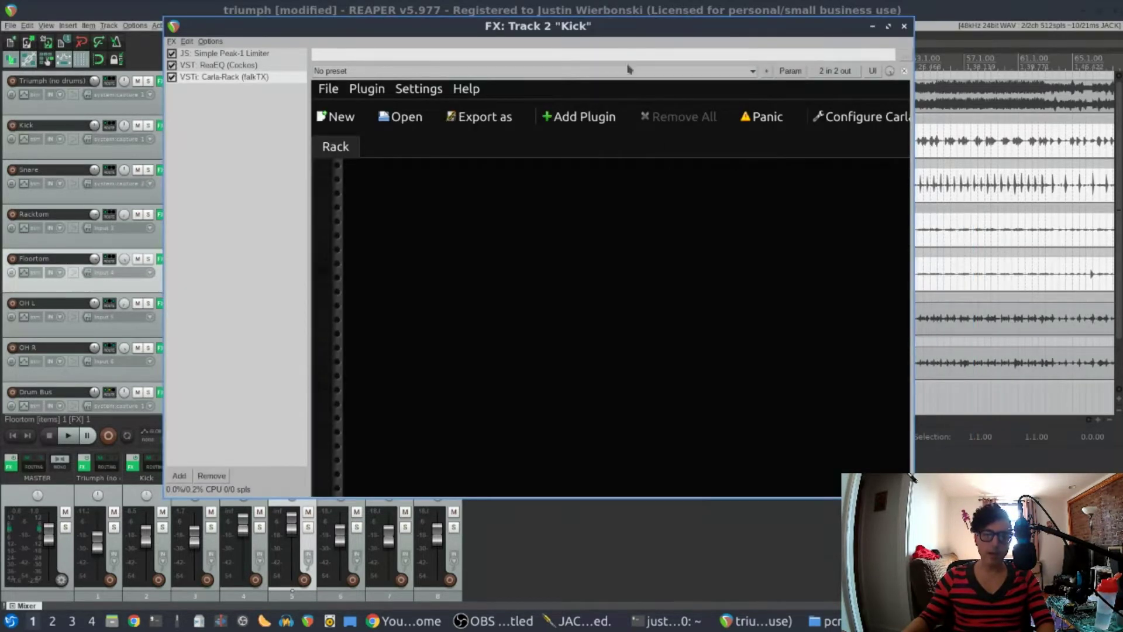
{"action": "left_click_drag", "start_coordinate": [632, 27], "coordinate": [751, 80]}
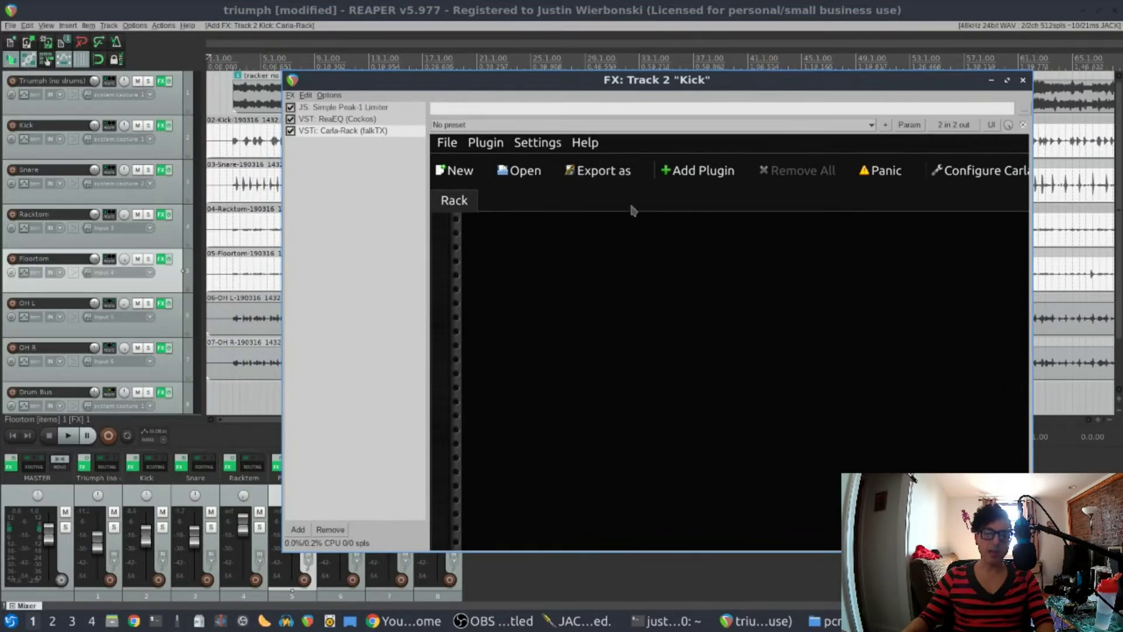
{"action": "left_click", "coordinate": [696, 171]}
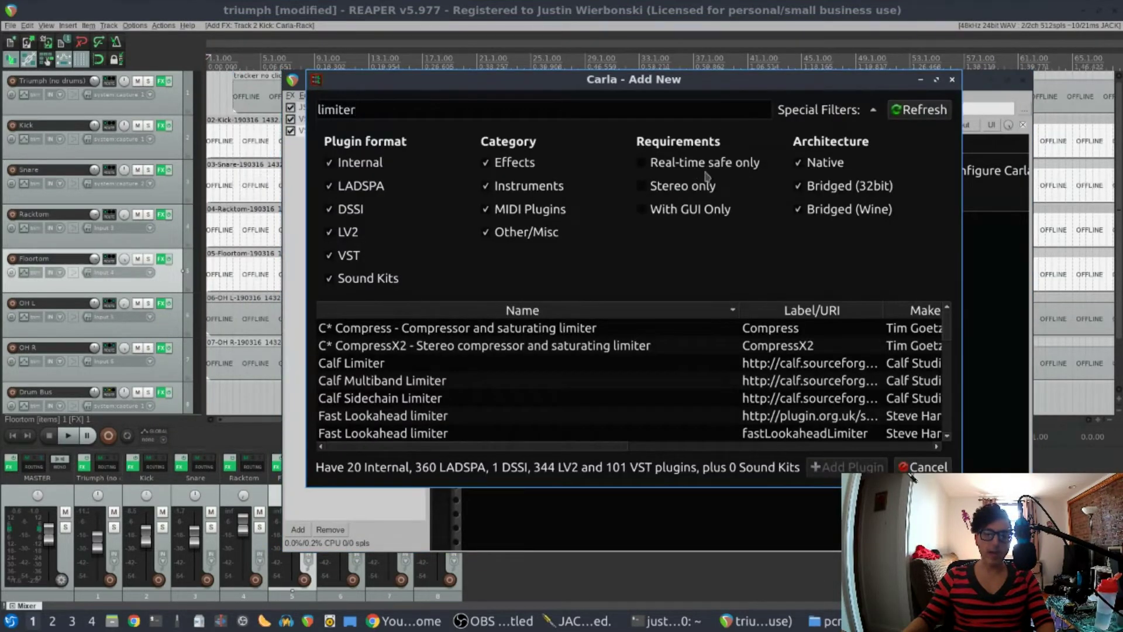
- Clear the 'limiter' search in Carla's plugin browser and open its Refresh dialog
{"action": "left_click_drag", "start_coordinate": [594, 454], "coordinate": [415, 446]}
{"action": "scroll", "coordinate": [403, 393], "scroll_direction": "down", "scroll_amount": 5}
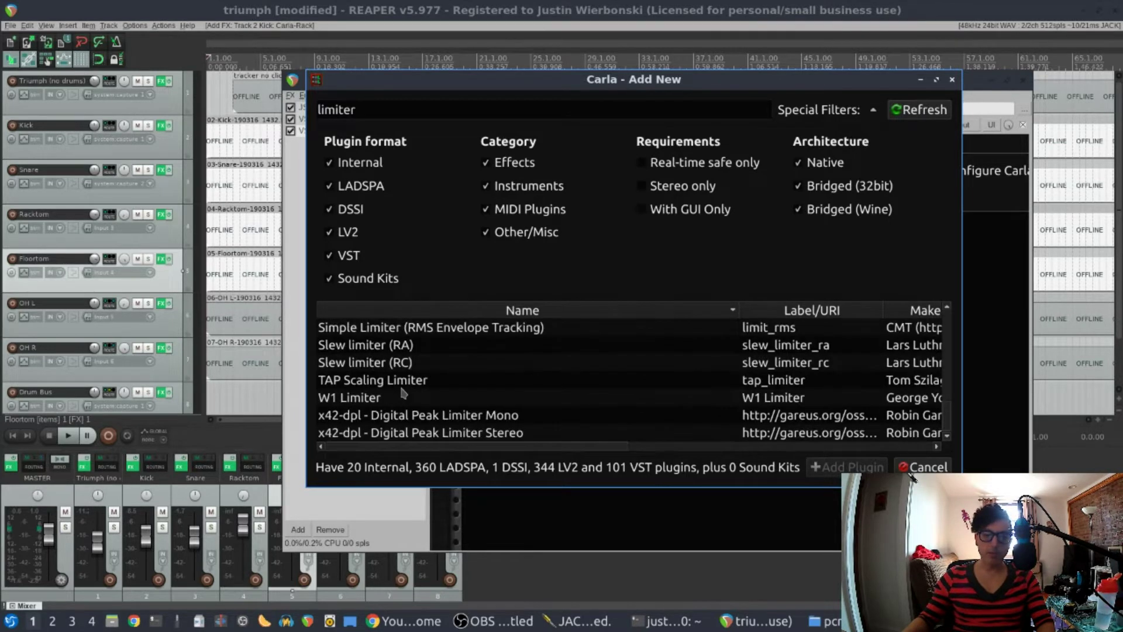
{"action": "scroll", "coordinate": [402, 393], "scroll_direction": "up", "scroll_amount": 5}
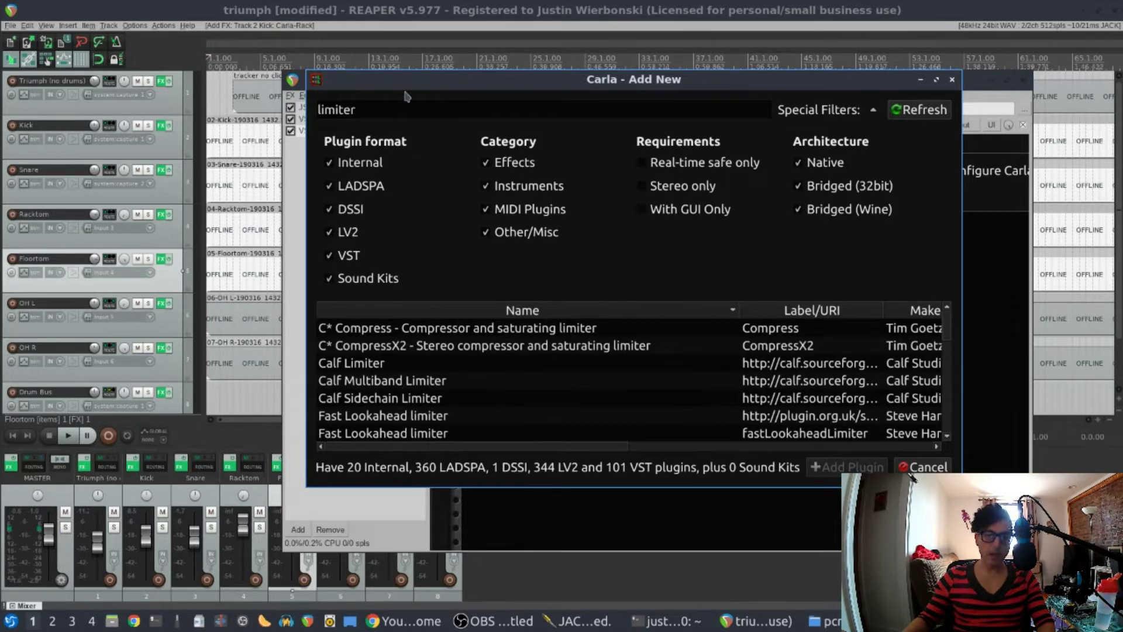
{"action": "double_click", "coordinate": [594, 107]}
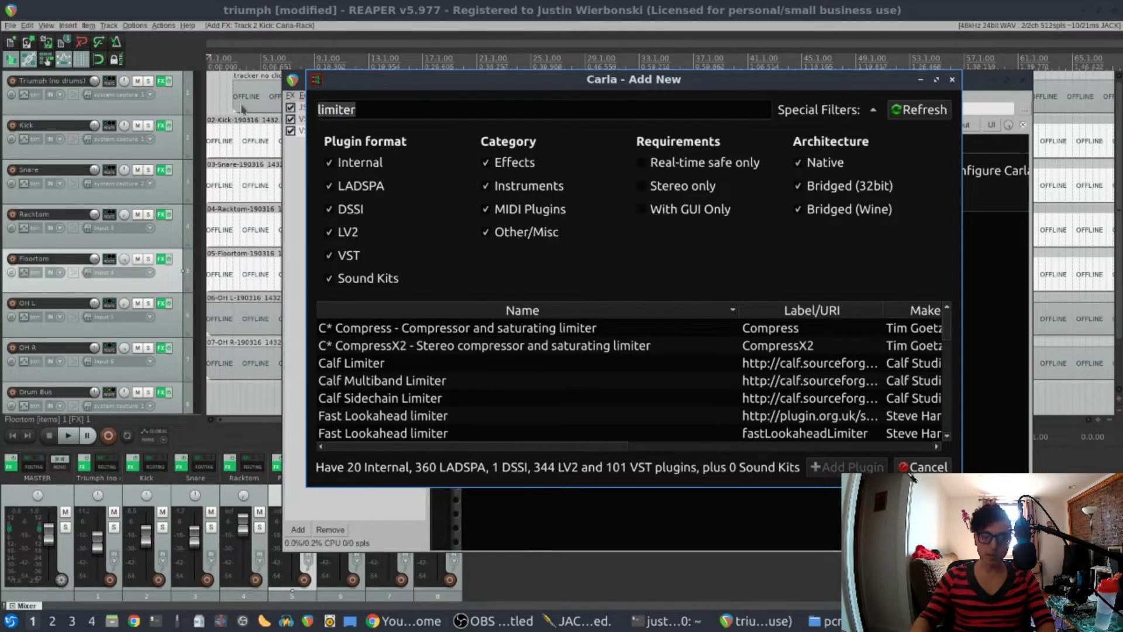
{"action": "key", "text": "BackSpace"}
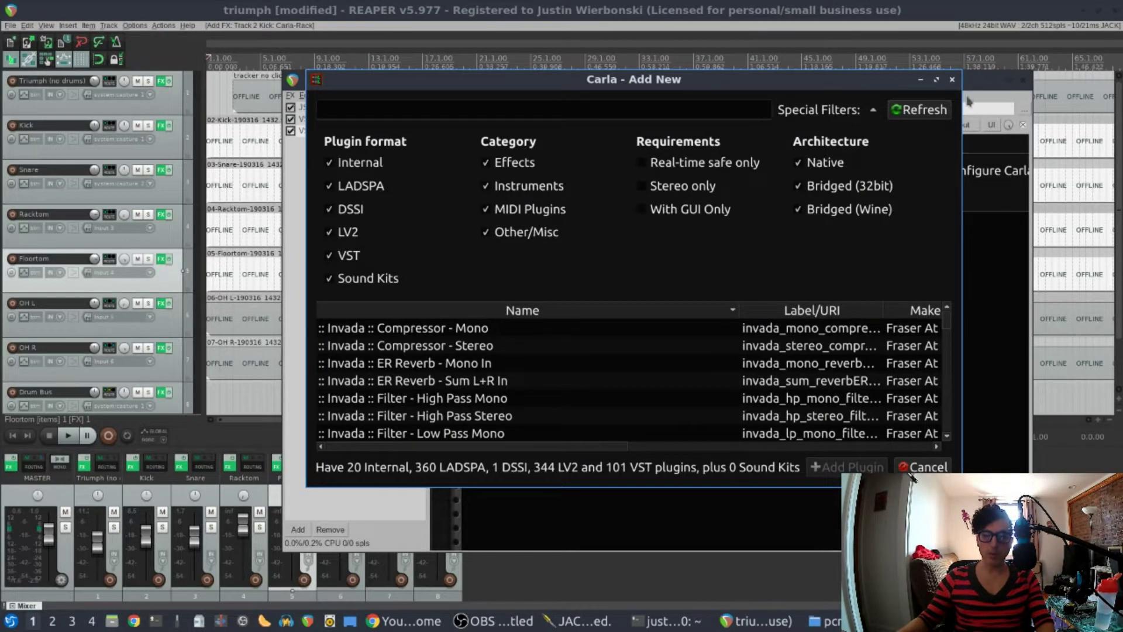
{"action": "left_click", "coordinate": [930, 110]}
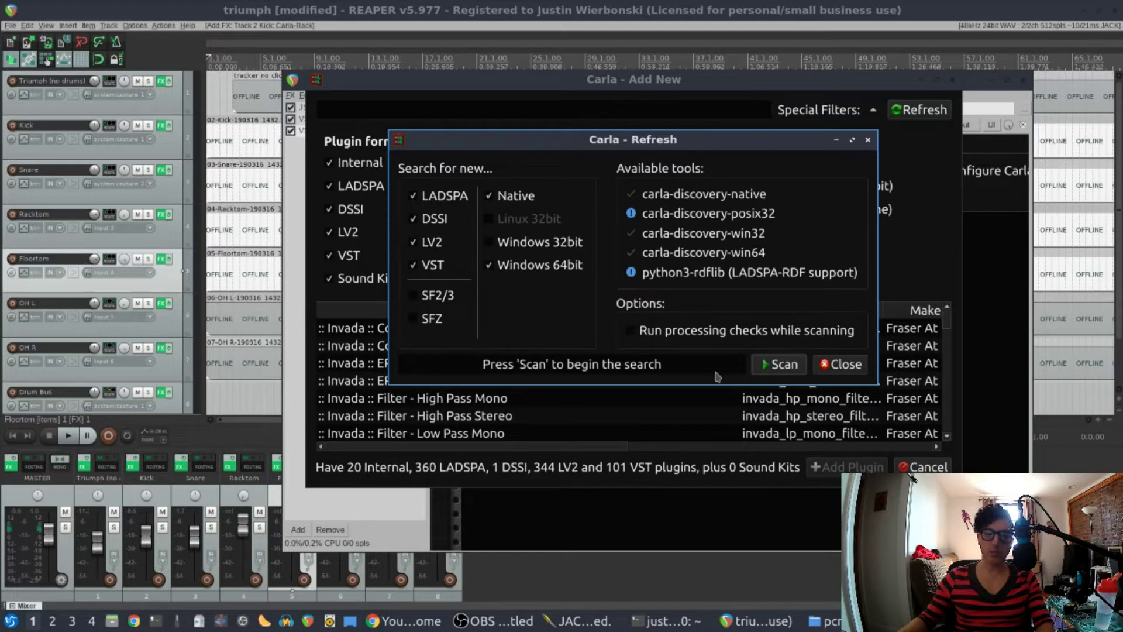
- Scan for LADSPA, DSSI, LV2 and VST plugins, then close the finished Refresh dialog
{"action": "left_click", "coordinate": [772, 368]}
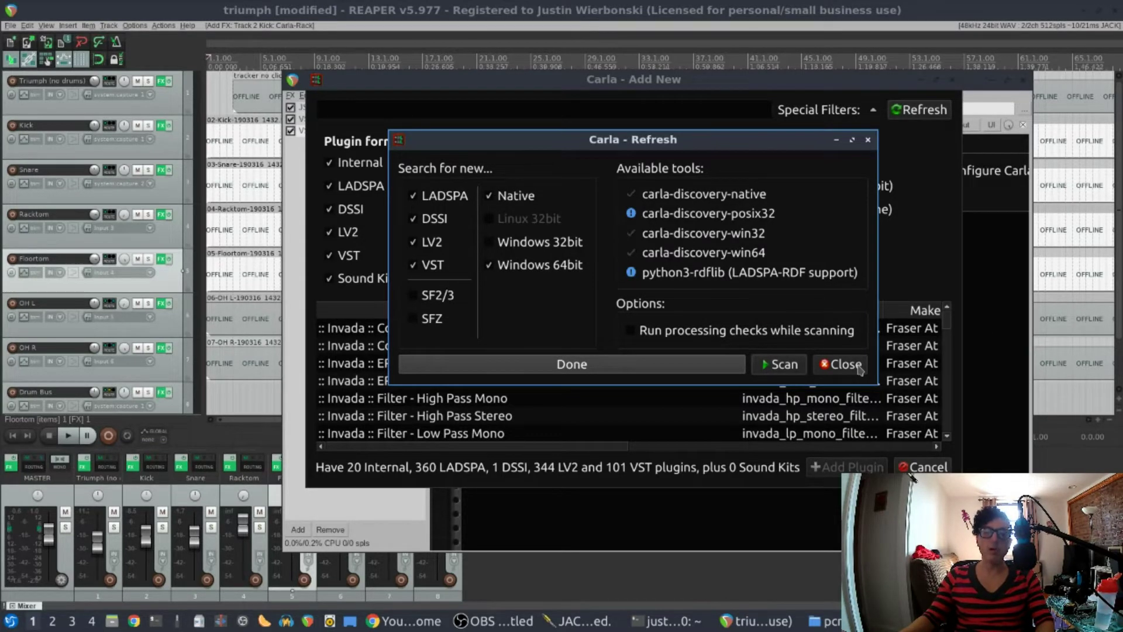
{"action": "left_click", "coordinate": [858, 366]}
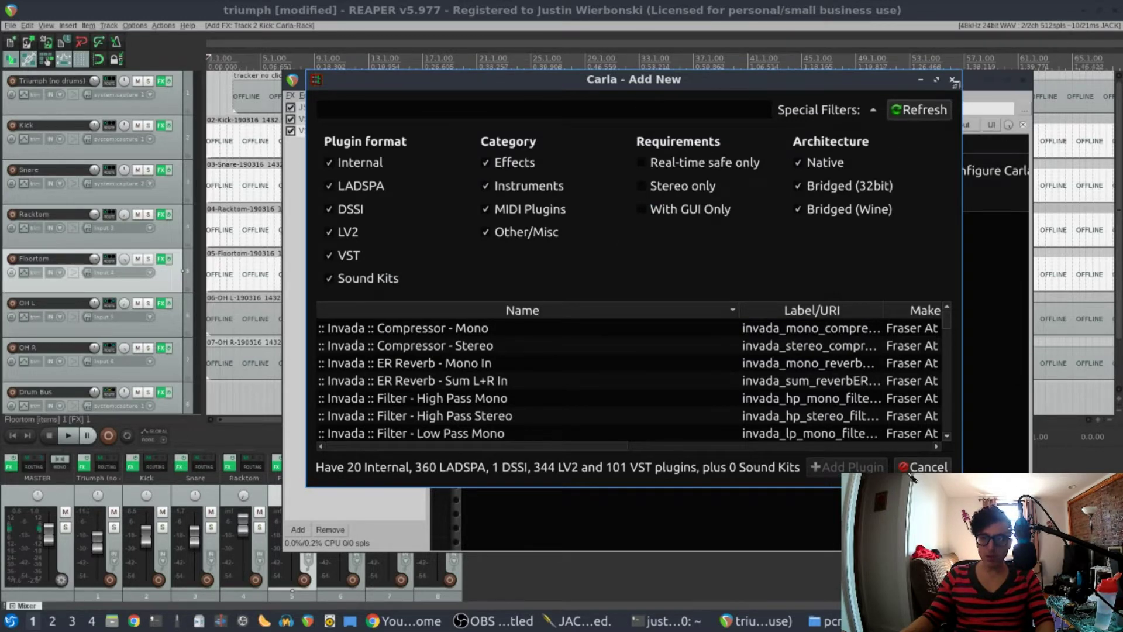
- Check Carla's VST paths in Settings, including the winVST folder and /usr/lib/vst, then close
{"action": "left_click", "coordinate": [954, 82]}
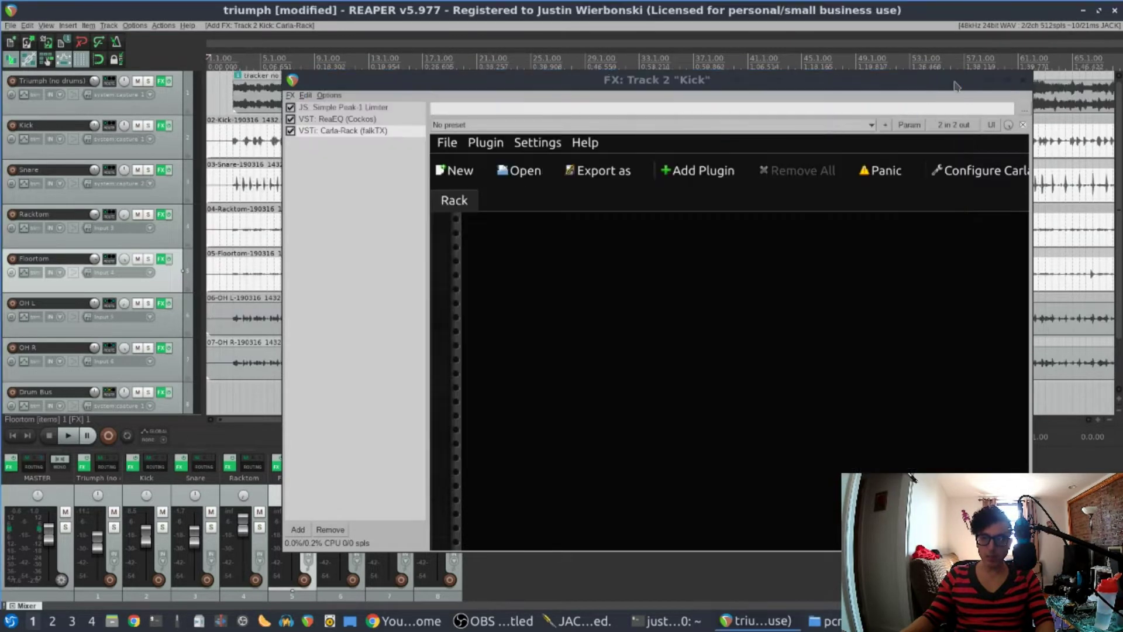
{"action": "left_click", "coordinate": [967, 173]}
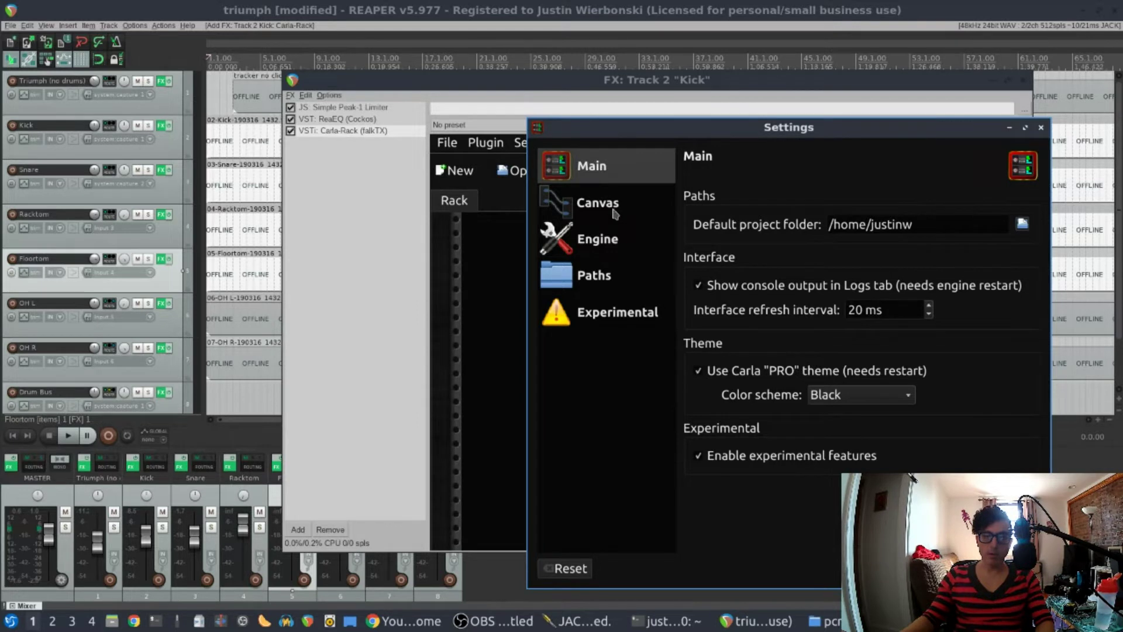
{"action": "left_click", "coordinate": [601, 273]}
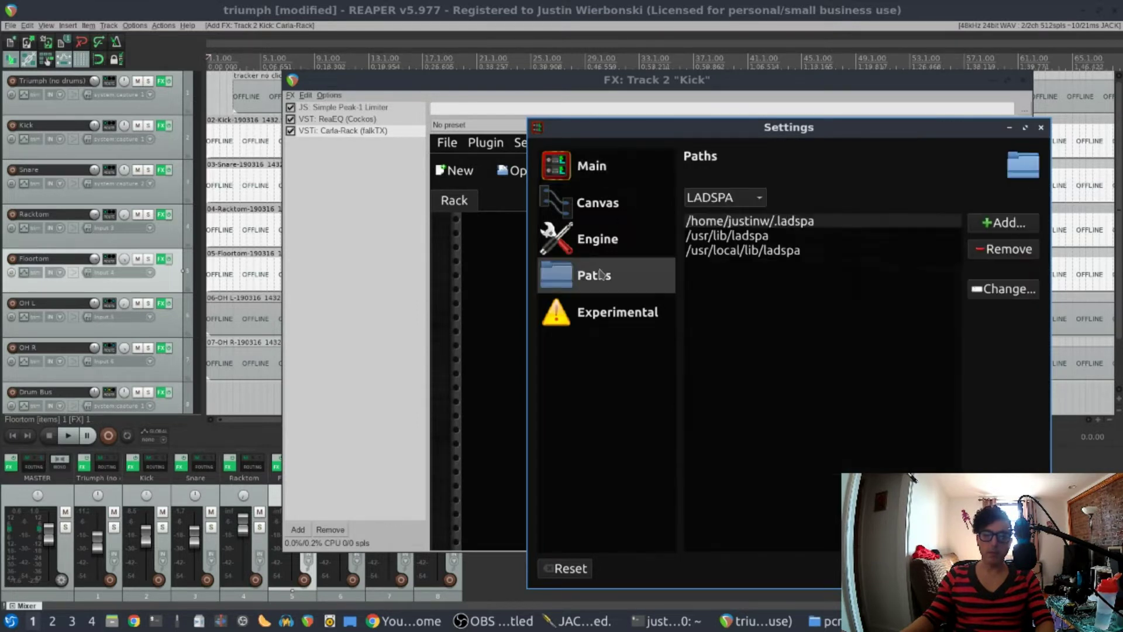
{"action": "left_click", "coordinate": [761, 199]}
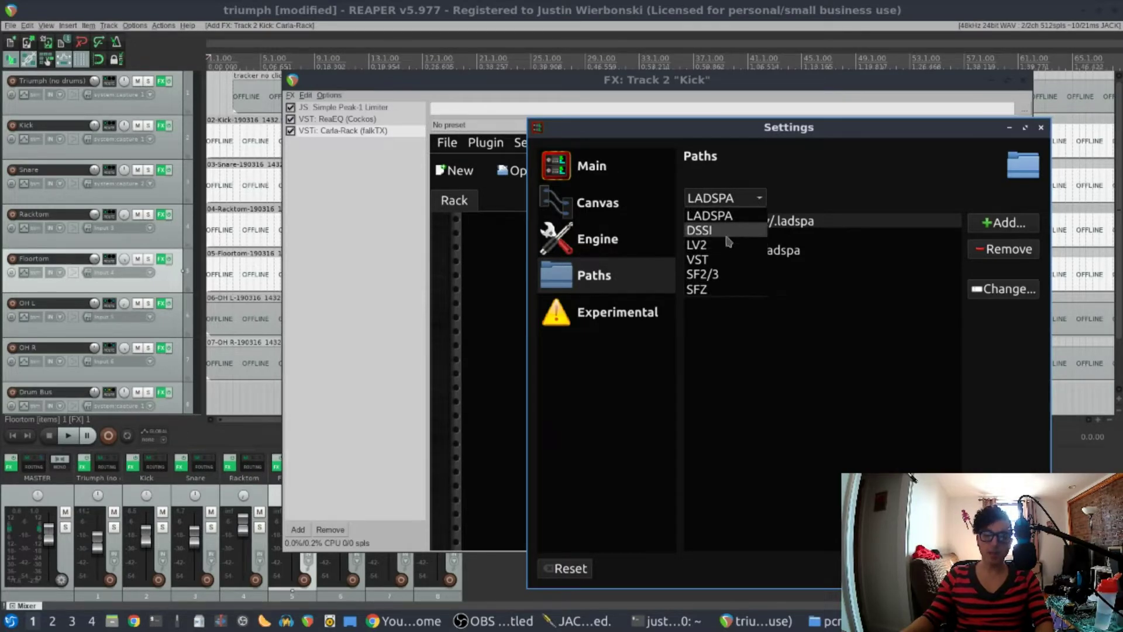
{"action": "left_click", "coordinate": [725, 261]}
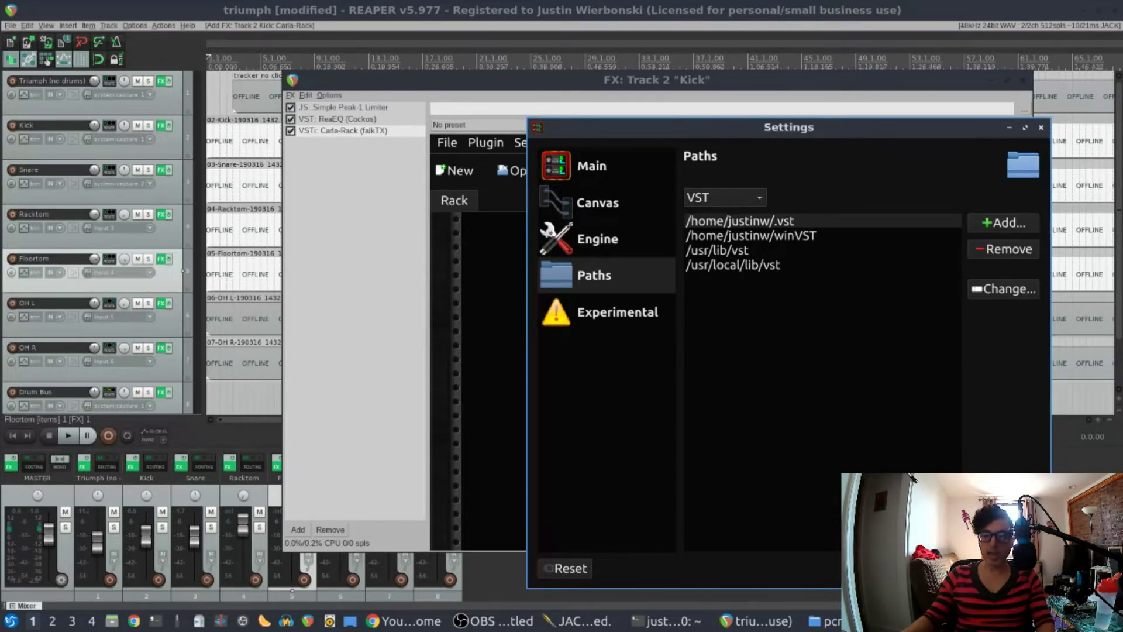
{"action": "key", "text": "Escape"}
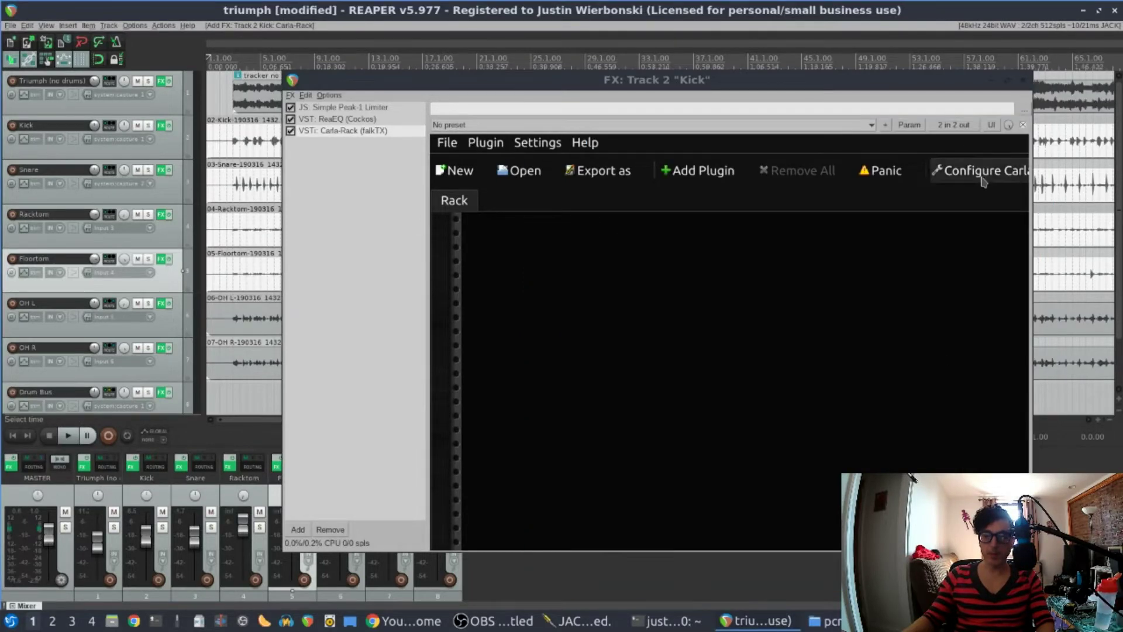
- Search Carla's plugin browser for 'tal' and add TAL Reverb 4 Plugin to the rack
{"action": "left_click", "coordinate": [682, 173]}
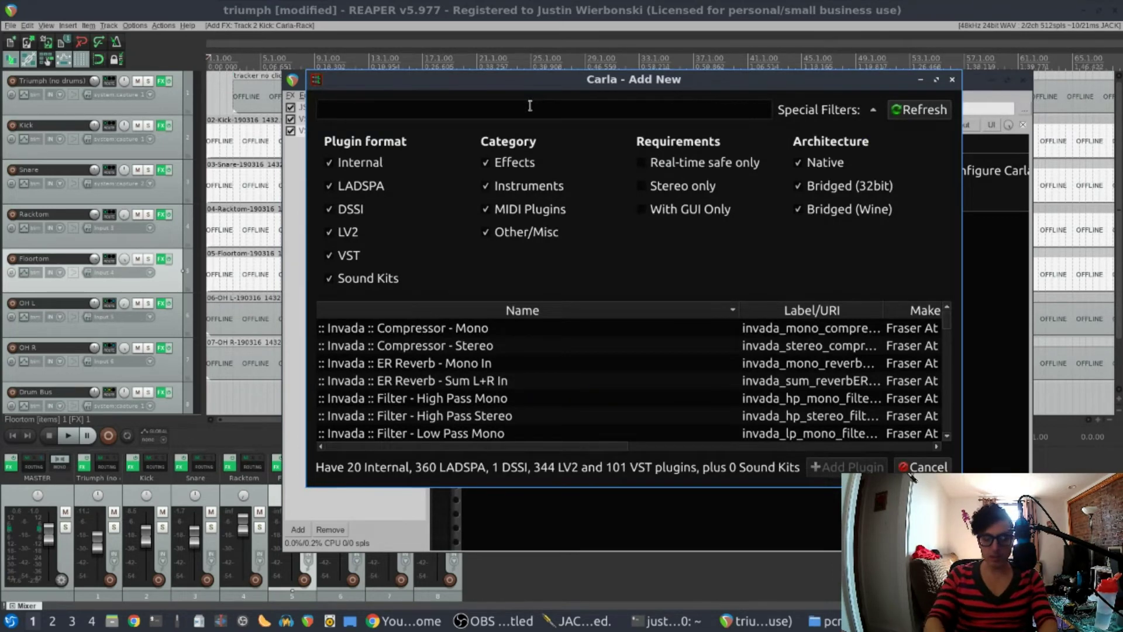
{"action": "type", "text": "tal"}
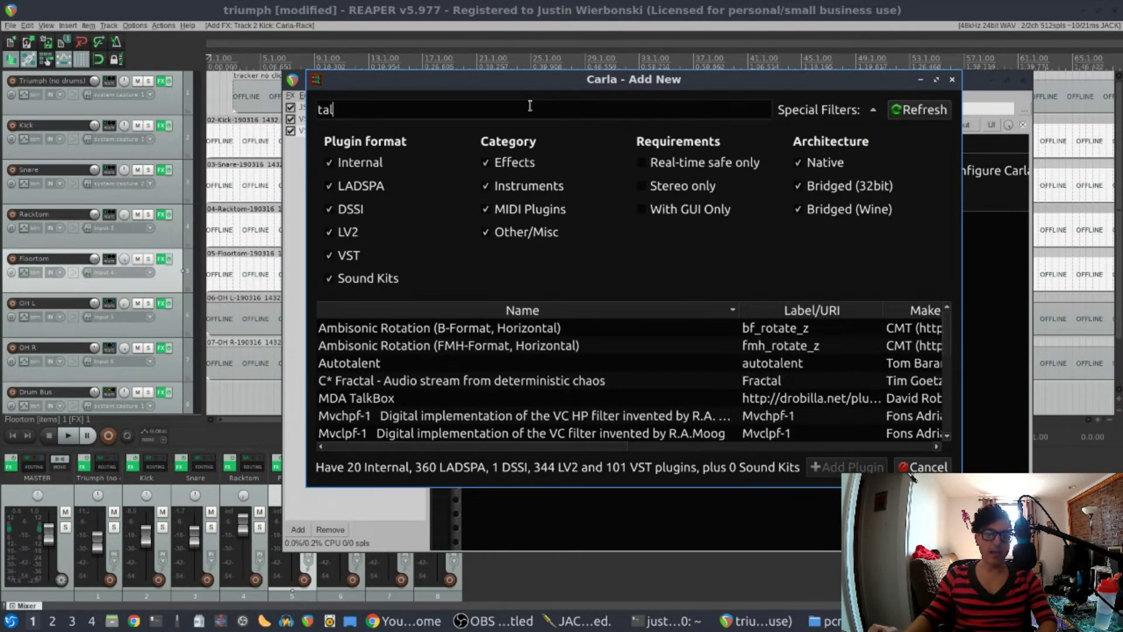
{"action": "scroll", "coordinate": [732, 365], "scroll_direction": "down", "scroll_amount": 2}
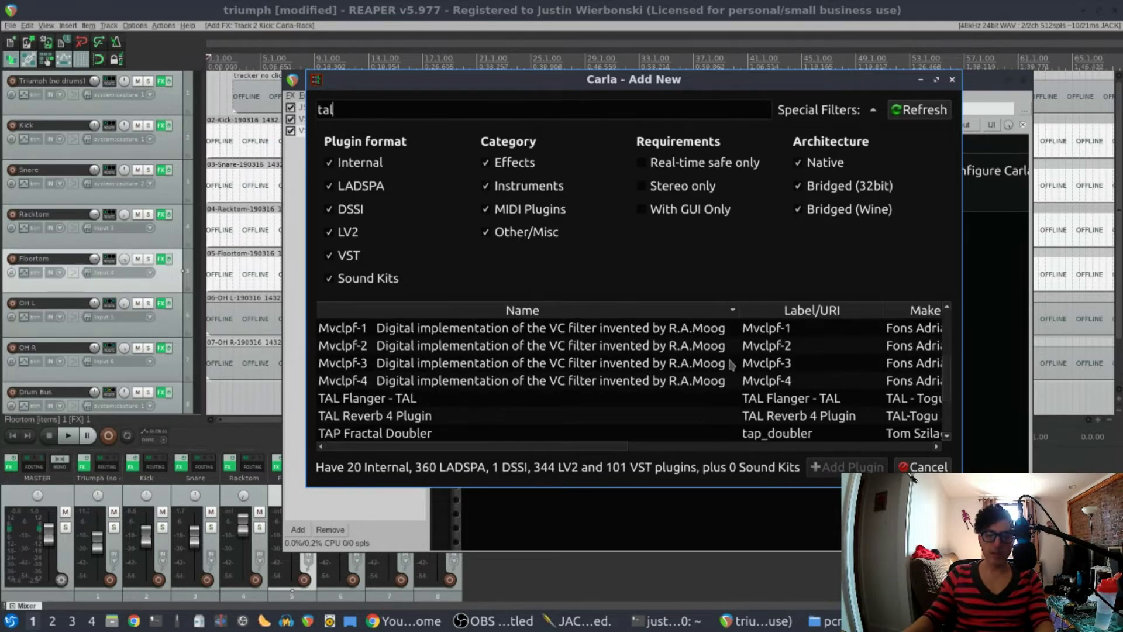
{"action": "left_click", "coordinate": [396, 419]}
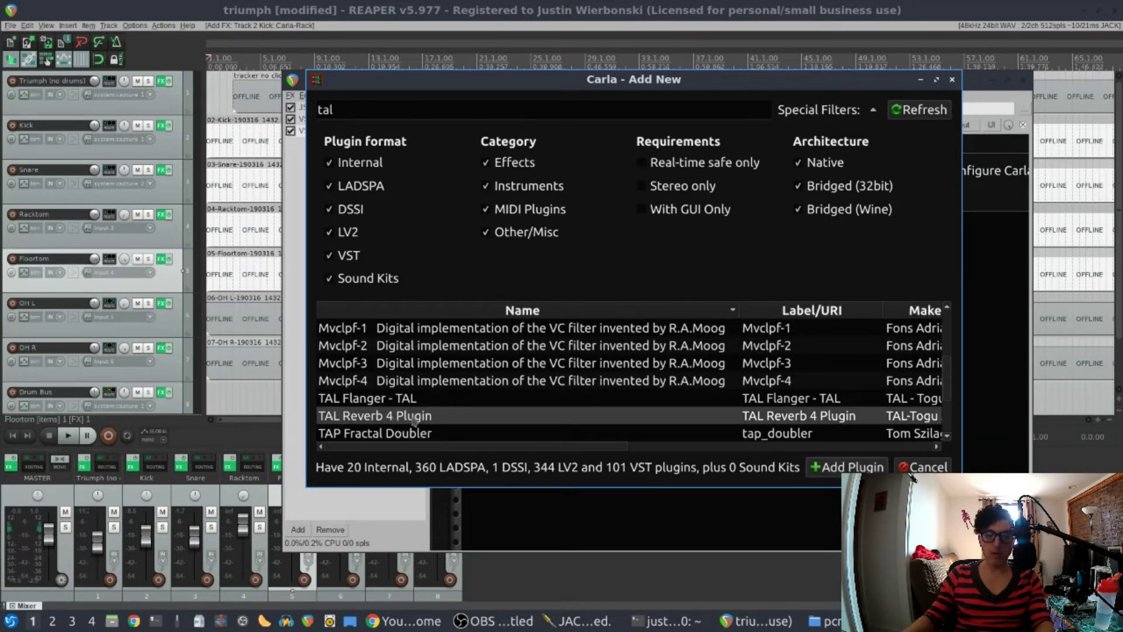
{"action": "double_click", "coordinate": [413, 417]}
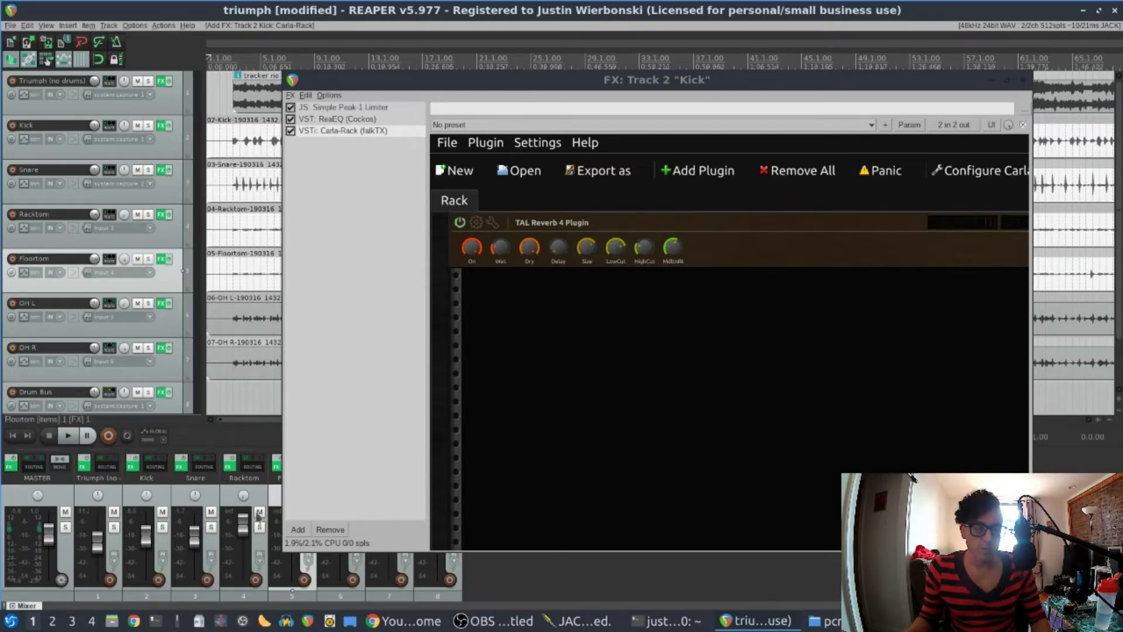
- Play the project with the Kick track soloed and open TAL Reverb 4's editor
{"action": "left_click", "coordinate": [67, 435]}
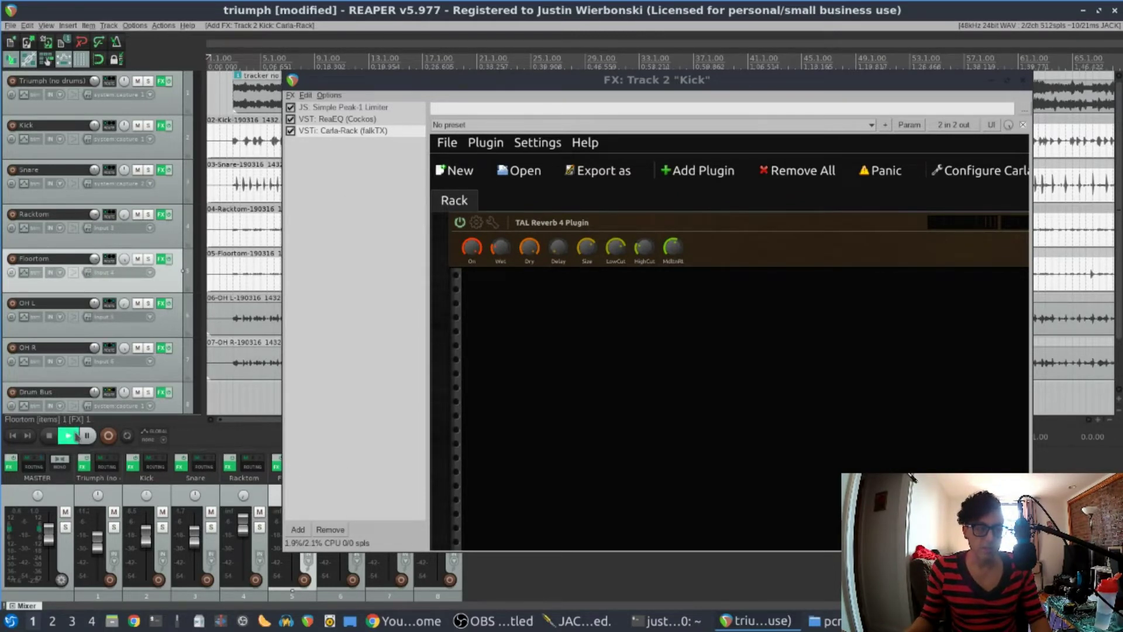
{"action": "left_click", "coordinate": [163, 528]}
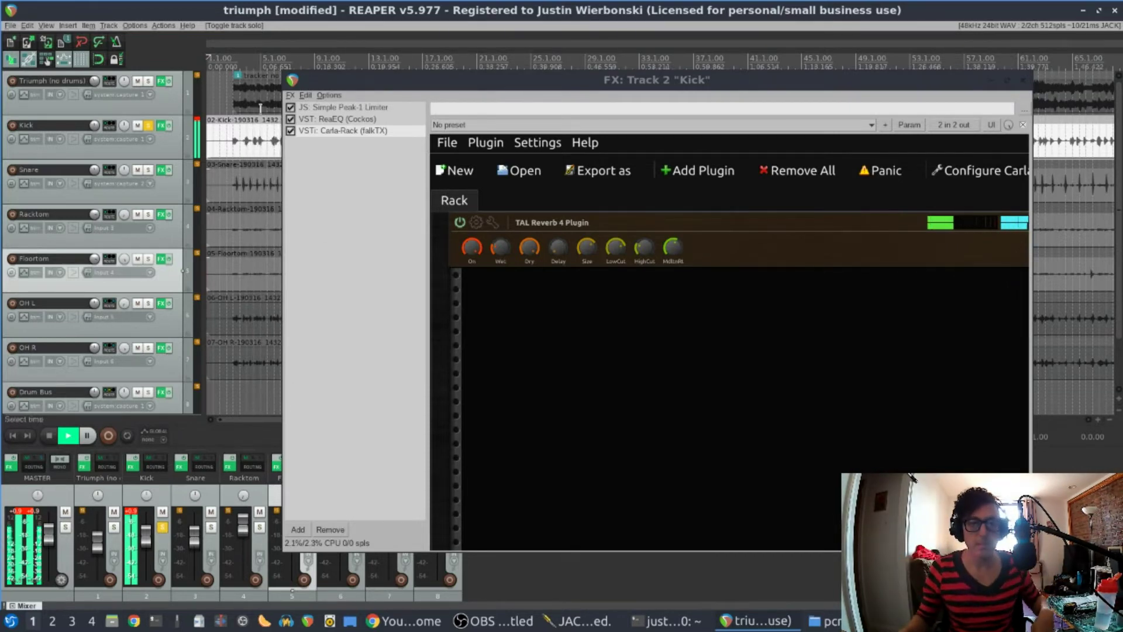
{"action": "left_click", "coordinate": [475, 223]}
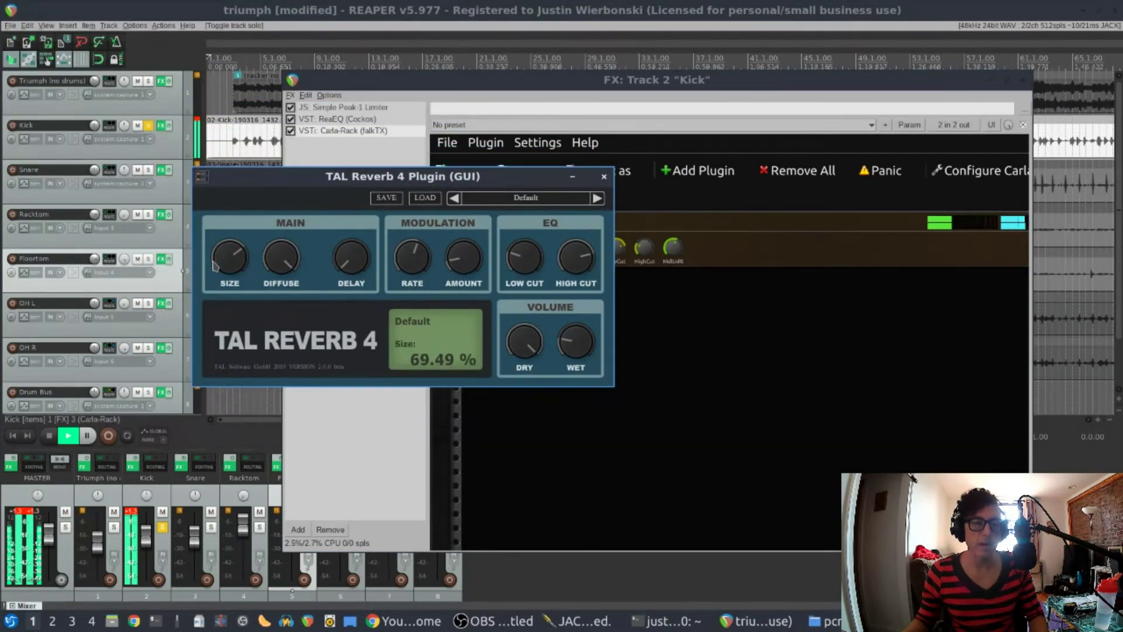
- Set TAL Reverb 4 to 100% size, 0.236 s delay and about 51% wet
{"action": "left_click_drag", "start_coordinate": [240, 262], "coordinate": [237, 221]}
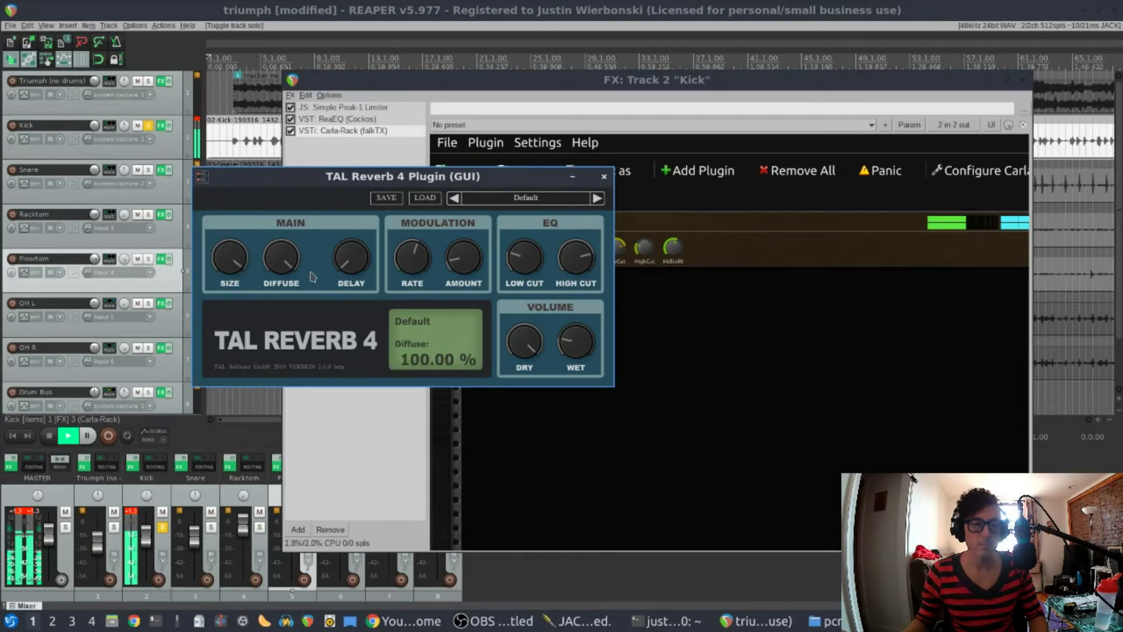
{"action": "left_click_drag", "start_coordinate": [576, 343], "coordinate": [584, 316]}
{"action": "mouse_move", "coordinate": [541, 338]}
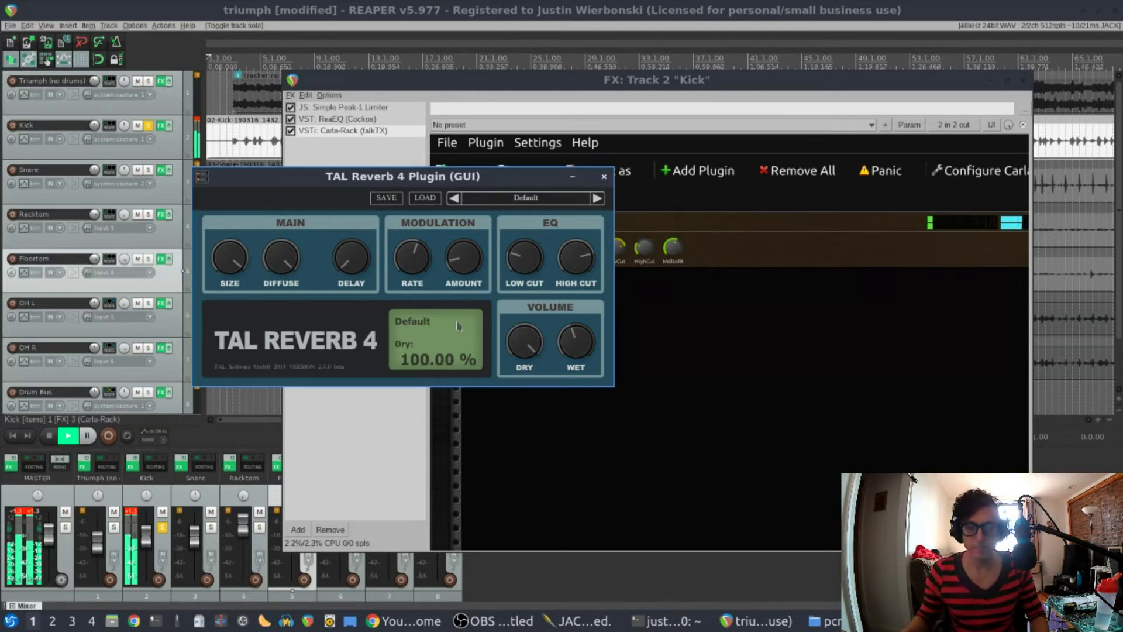
{"action": "mouse_move", "coordinate": [425, 262]}
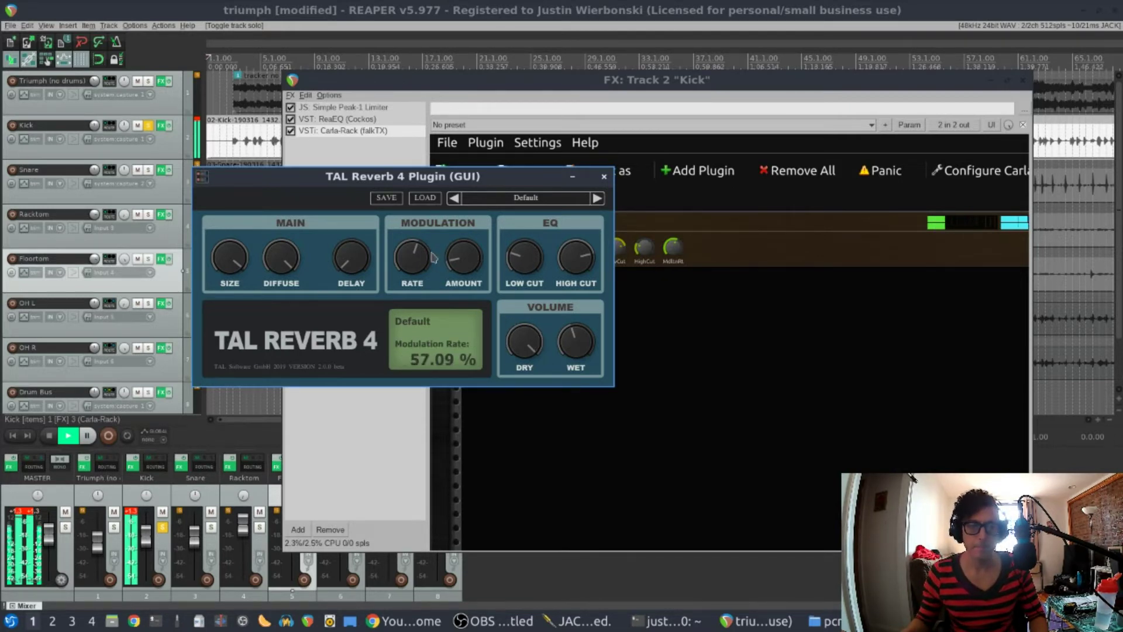
{"action": "mouse_move", "coordinate": [343, 266]}
{"action": "left_click_drag", "start_coordinate": [342, 266], "coordinate": [332, 211]}
{"action": "left_click_drag", "start_coordinate": [230, 263], "coordinate": [245, 368]}
{"action": "mouse_move", "coordinate": [341, 258]}
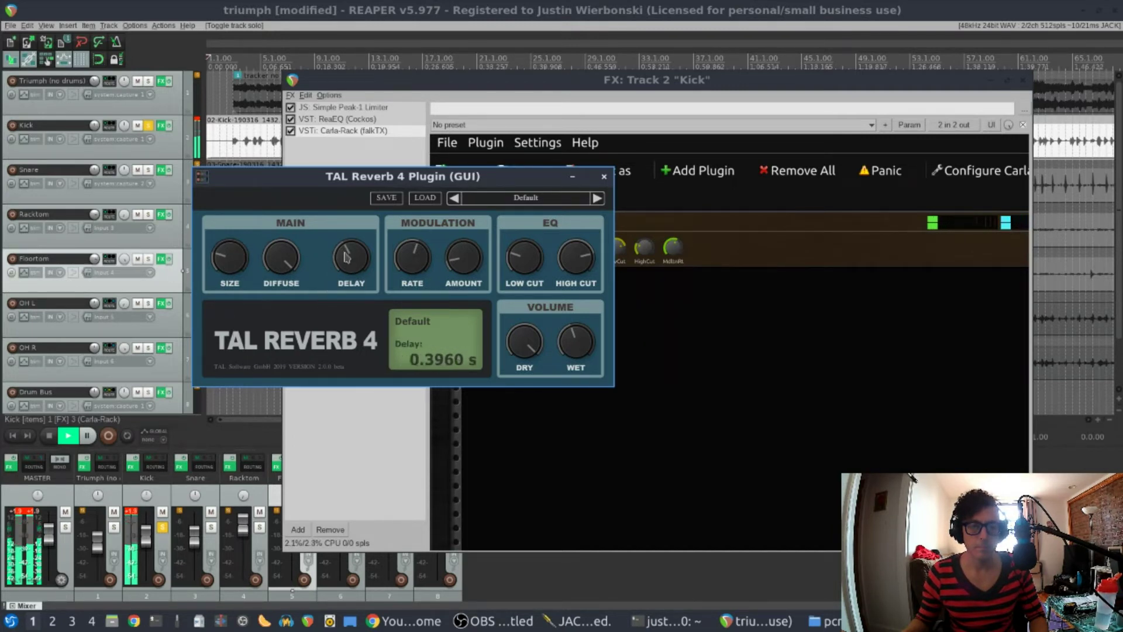
{"action": "left_click_drag", "start_coordinate": [341, 257], "coordinate": [345, 288]}
{"action": "mouse_move", "coordinate": [231, 261]}
{"action": "left_click_drag", "start_coordinate": [231, 260], "coordinate": [232, 175]}
{"action": "mouse_move", "coordinate": [351, 266]}
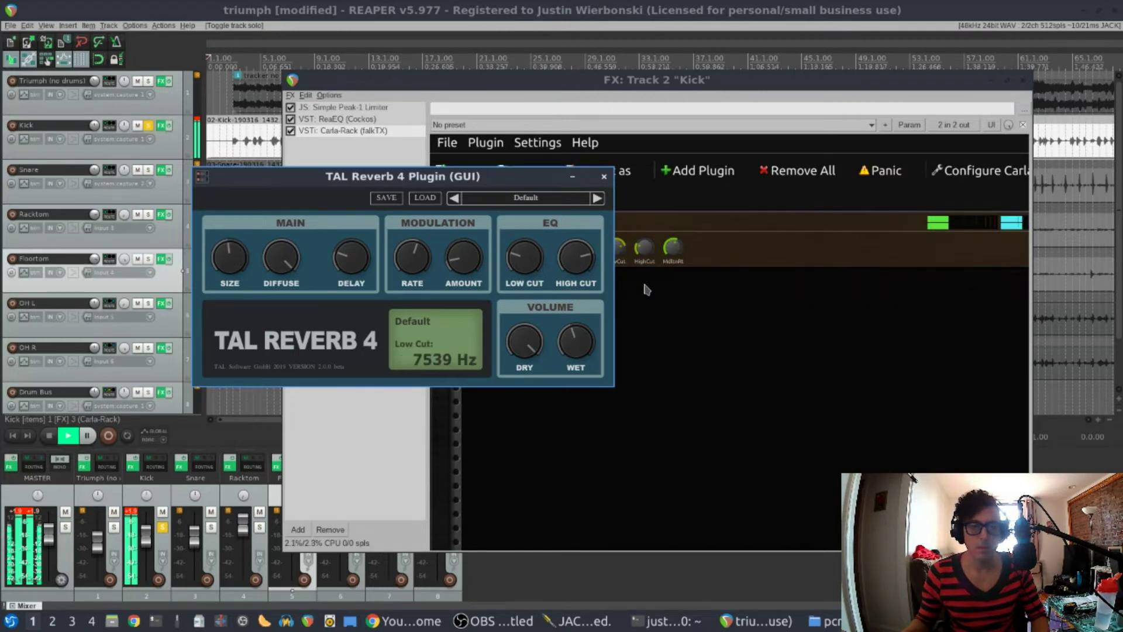
- Close the TAL Reverb 4 editor, stop playback, and bring the Kick FX chain window forward
{"action": "left_click", "coordinate": [605, 179]}
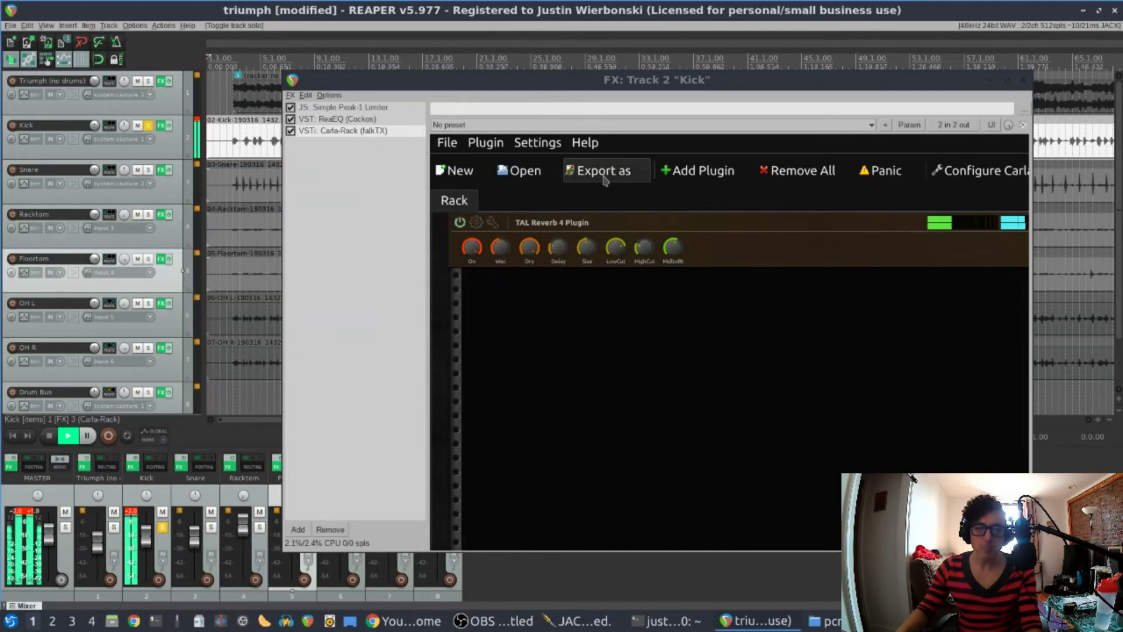
{"action": "left_click", "coordinate": [556, 224]}
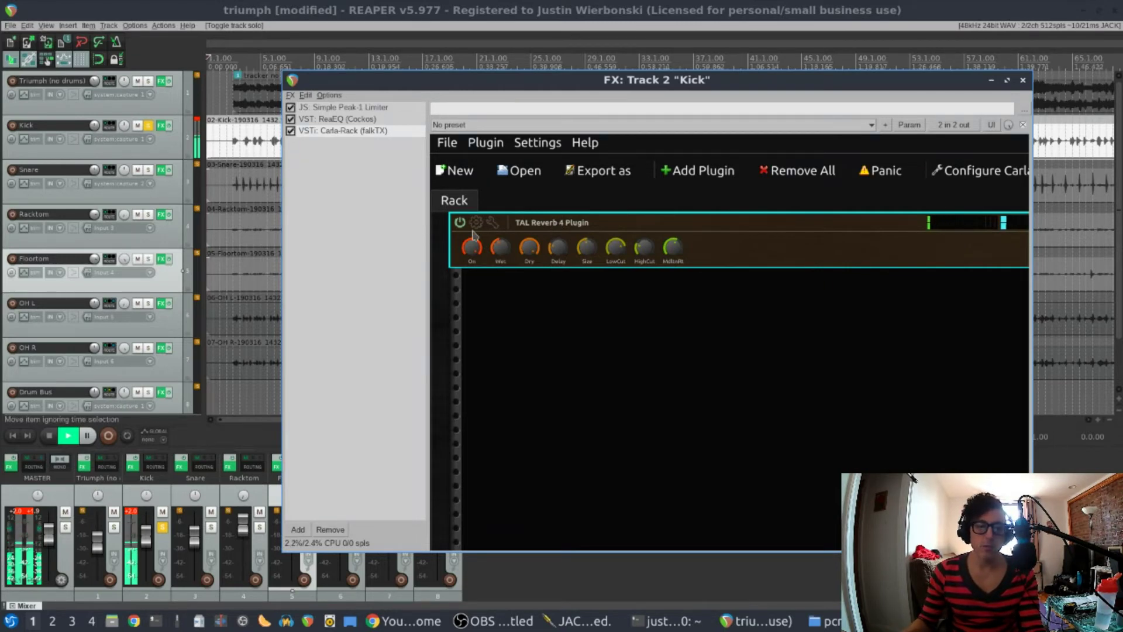
{"action": "left_click", "coordinate": [50, 436]}
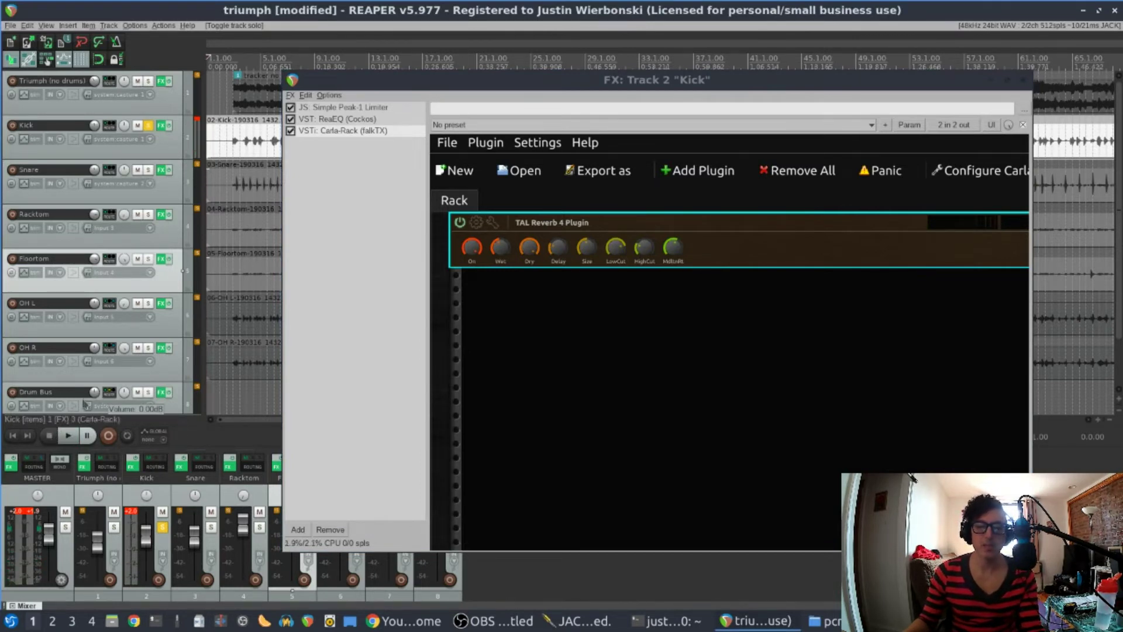
{"action": "left_click", "coordinate": [565, 227]}
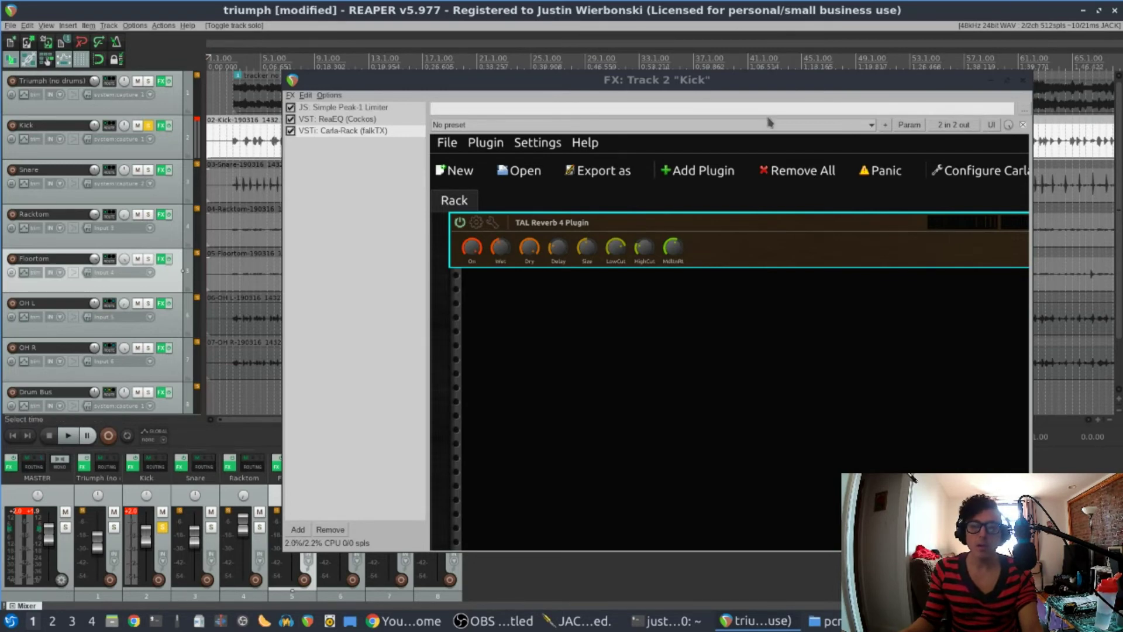
{"action": "left_click", "coordinate": [779, 88]}
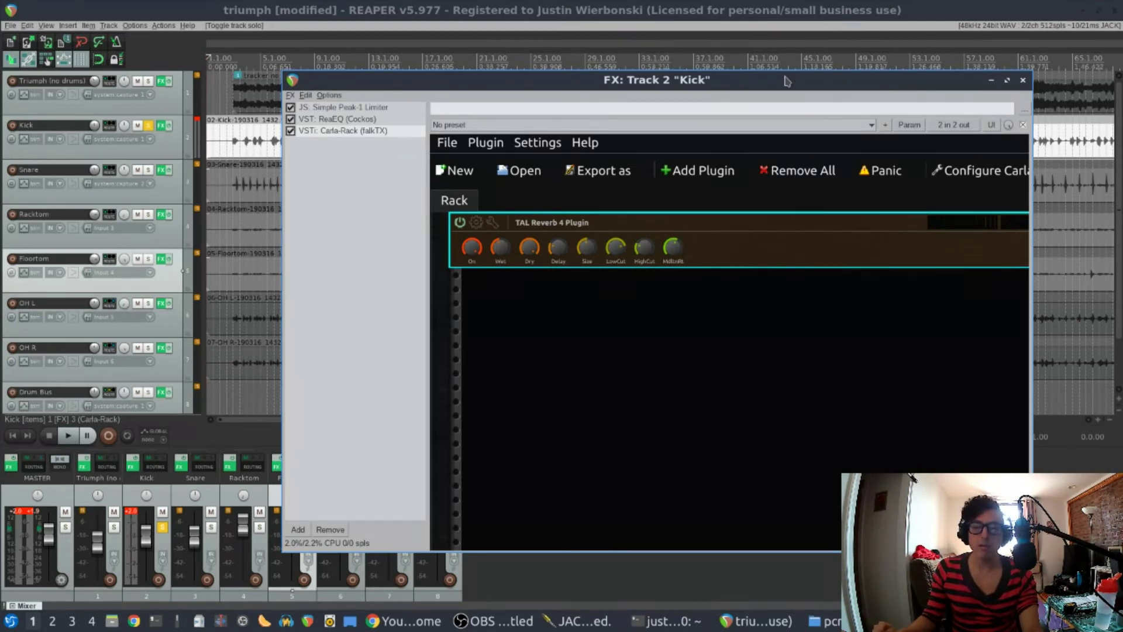
{"action": "left_click", "coordinate": [1023, 82]}
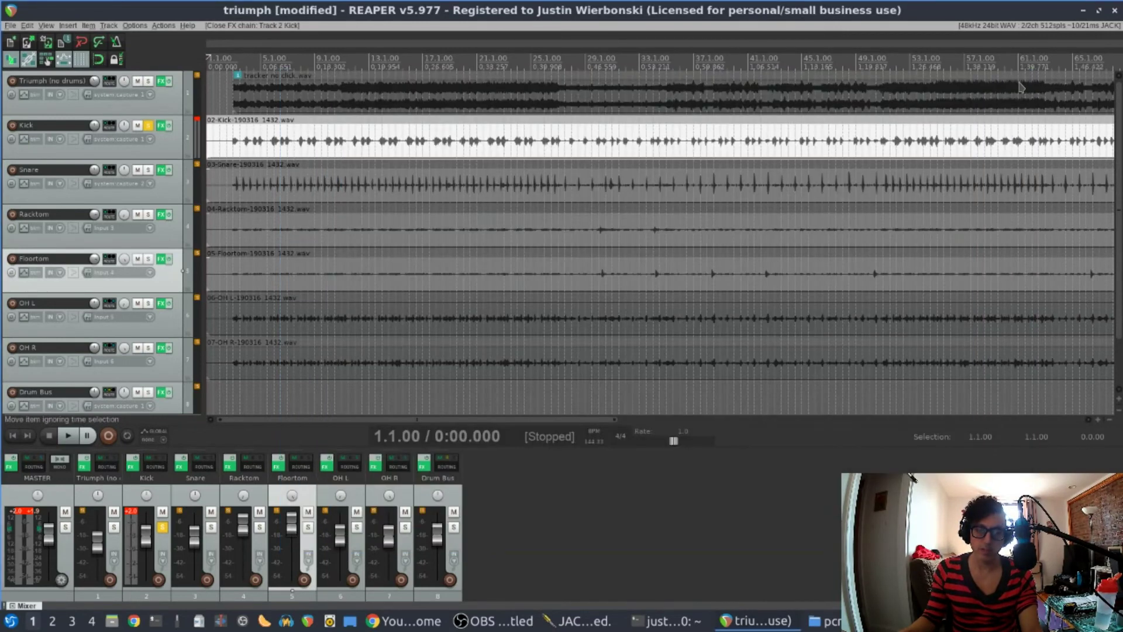